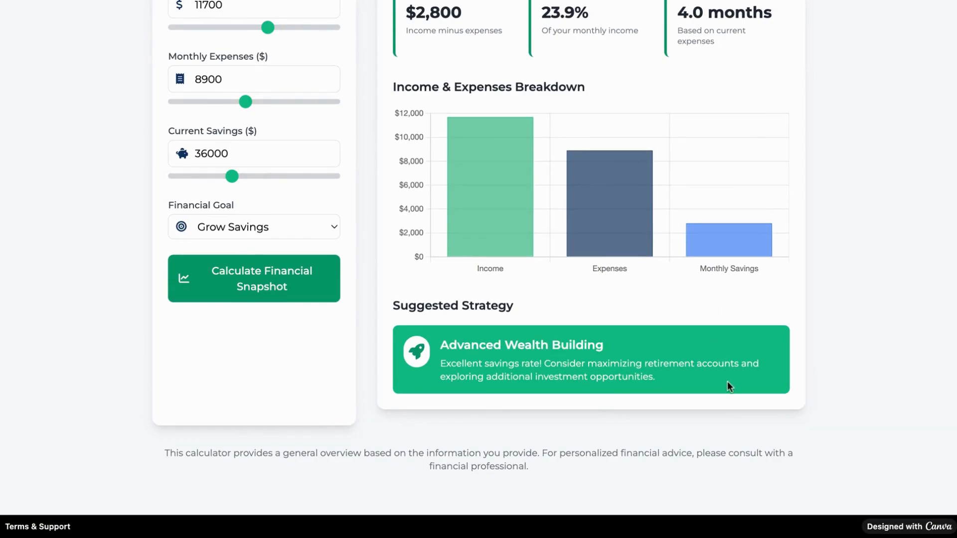
Set the calculator's monthly income to 7200, monthly expenses to 4000 and current savings to 44000
{"action": "scroll", "coordinate": [727, 365], "scroll_direction": "up", "scroll_amount": 4}
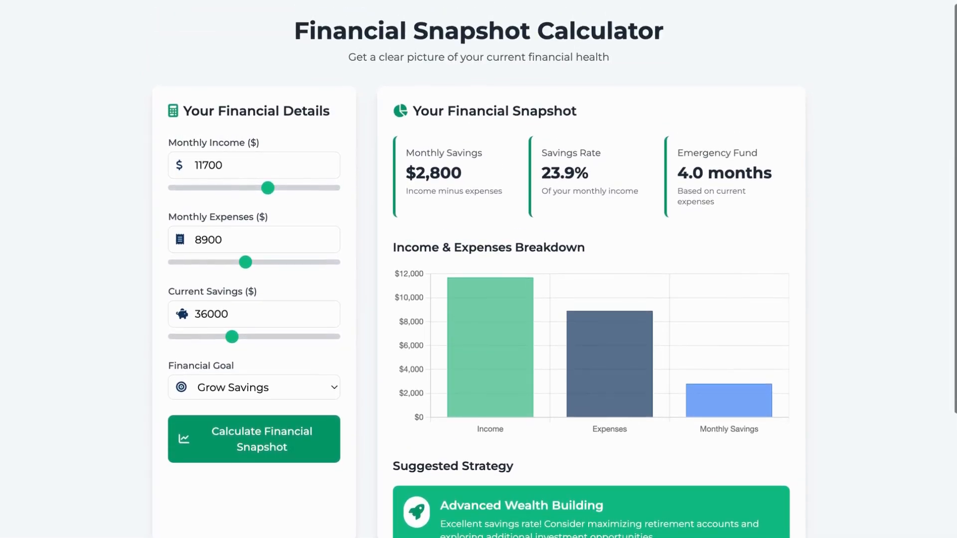
{"action": "left_click_drag", "start_coordinate": [268, 189], "coordinate": [233, 192]}
{"action": "left_click_drag", "start_coordinate": [244, 267], "coordinate": [209, 274]}
{"action": "left_click_drag", "start_coordinate": [230, 341], "coordinate": [247, 342]}
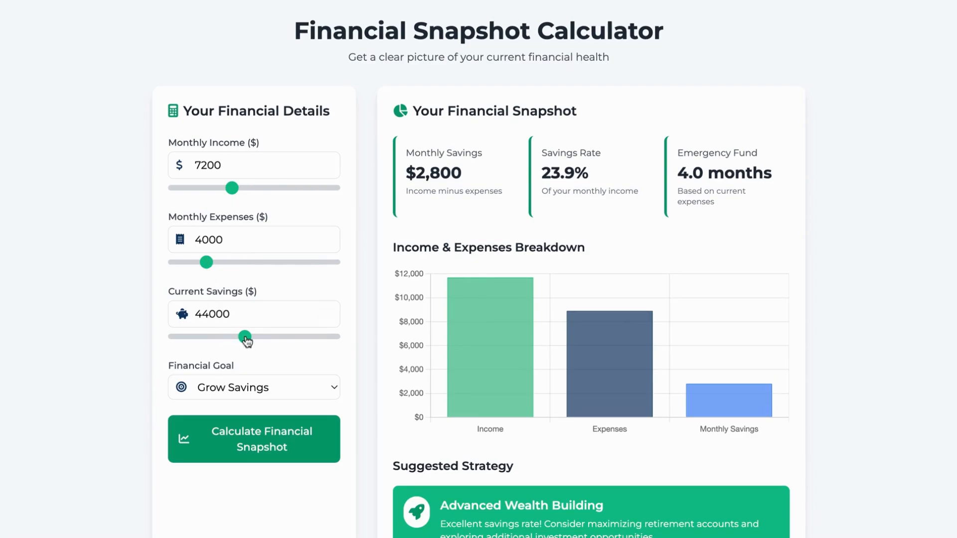
Choose a financial goal in the calculator and calculate the financial snapshot
{"action": "left_click", "coordinate": [251, 388]}
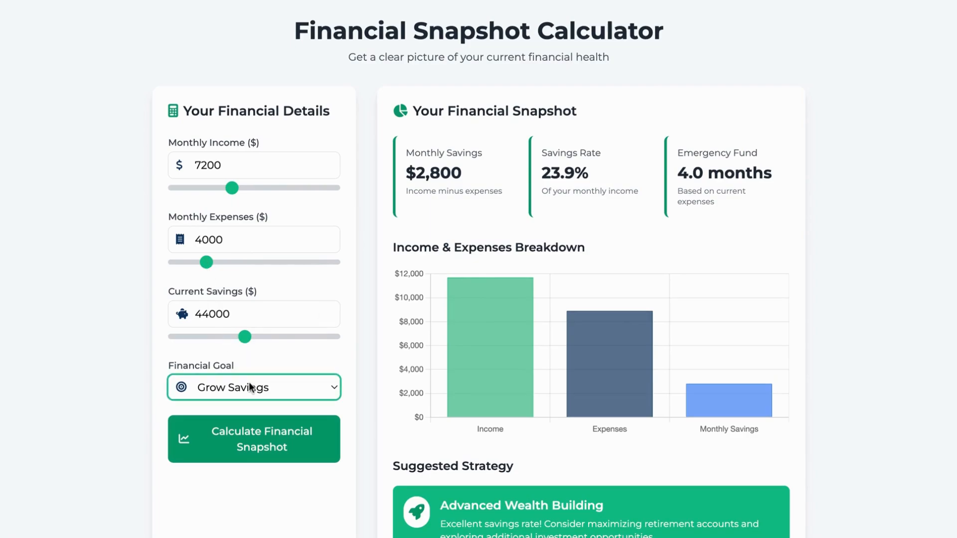
{"action": "left_click", "coordinate": [251, 413]}
{"action": "left_click", "coordinate": [258, 440]}
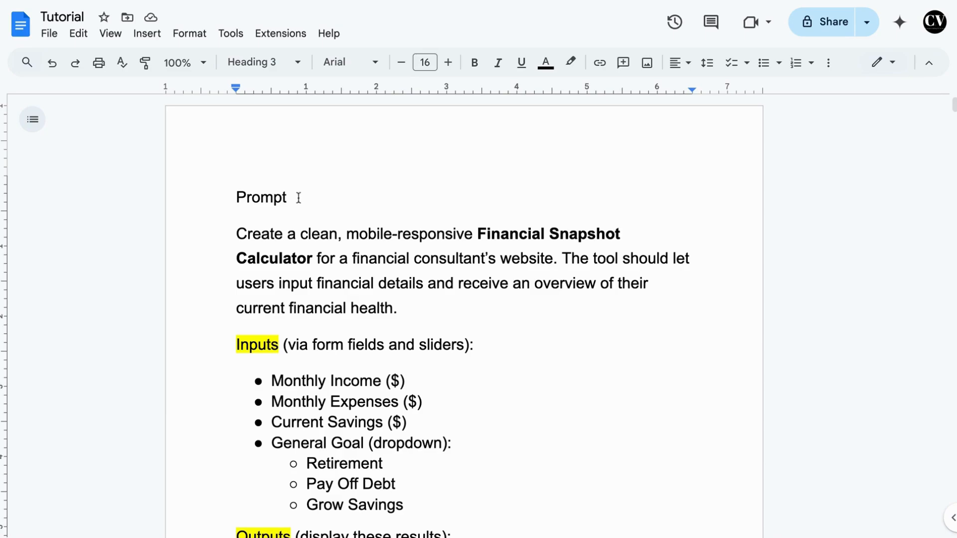
Switch to the Tutorial document in Google Docs and read the prompt's opening description and Inputs section
{"action": "left_click_drag", "start_coordinate": [297, 196], "coordinate": [236, 197]}
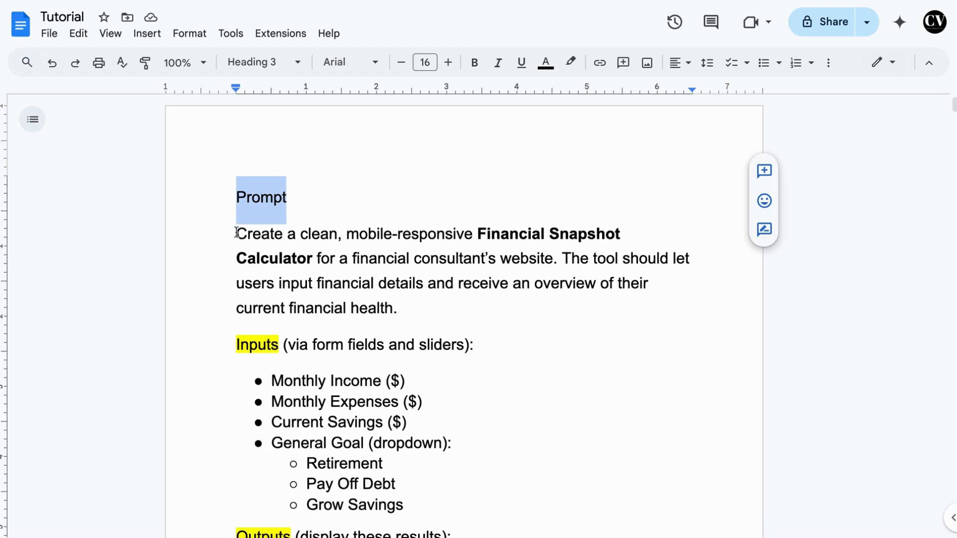
{"action": "left_click_drag", "start_coordinate": [237, 233], "coordinate": [402, 305]}
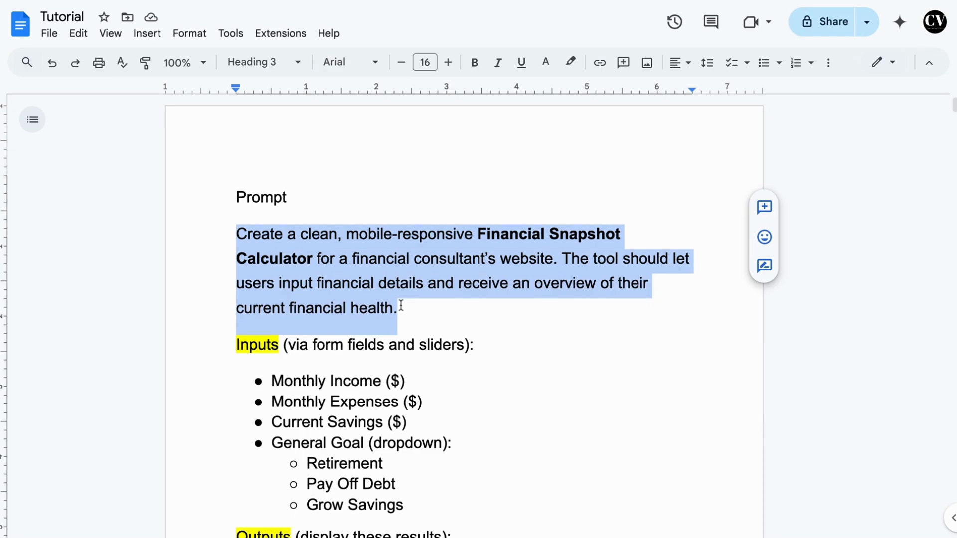
{"action": "left_click", "coordinate": [402, 306]}
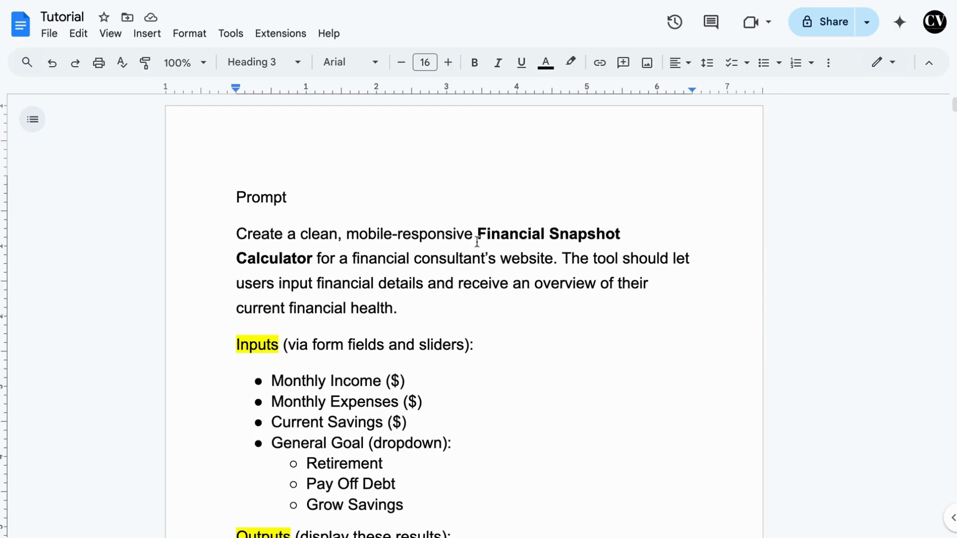
{"action": "scroll", "coordinate": [476, 242], "scroll_direction": "down", "scroll_amount": 1}
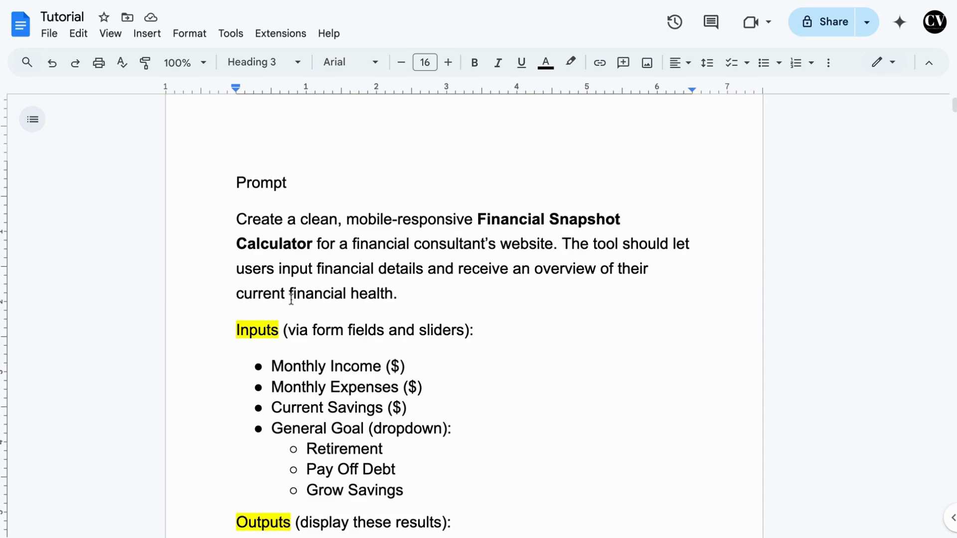
{"action": "left_click_drag", "start_coordinate": [280, 331], "coordinate": [234, 335]}
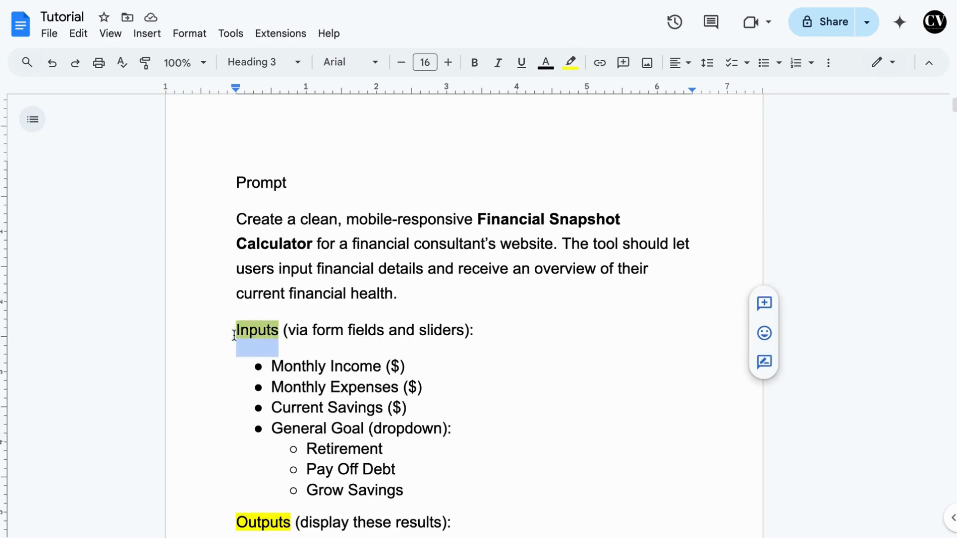
{"action": "left_click", "coordinate": [288, 363]}
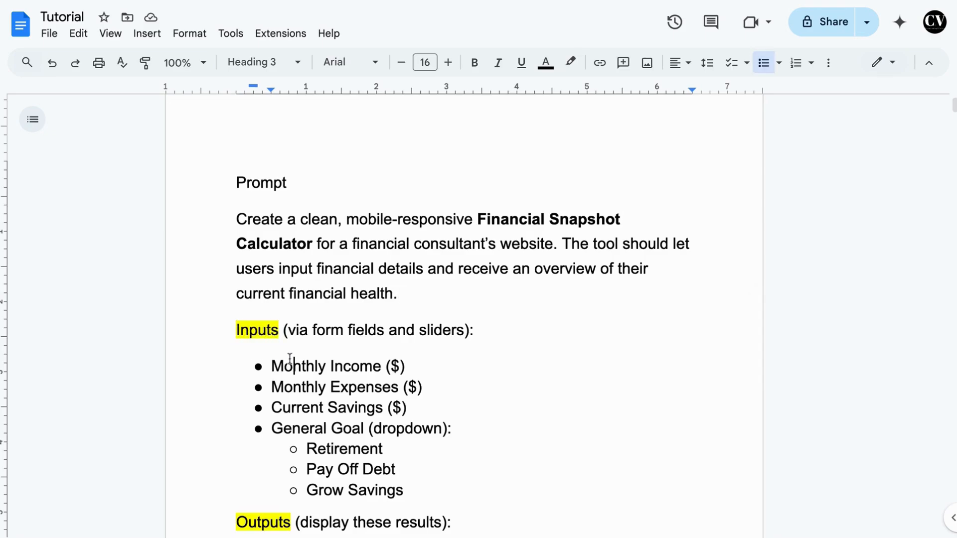
Read the prompt's Outputs, Design Requirements and Extra Notes sections, including the notes on excluded buttons and placeholders
{"action": "scroll", "coordinate": [534, 334], "scroll_direction": "down", "scroll_amount": 8}
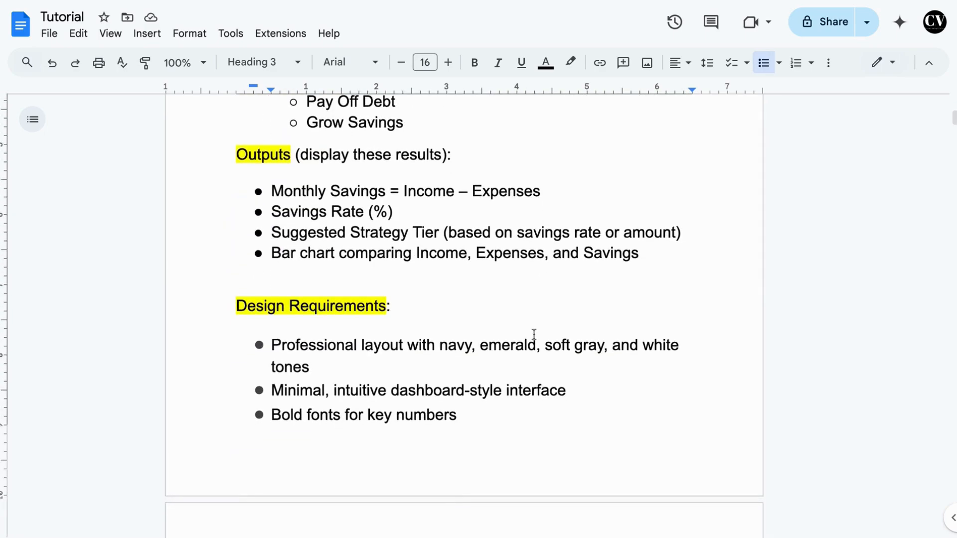
{"action": "scroll", "coordinate": [464, 314], "scroll_direction": "down", "scroll_amount": 2}
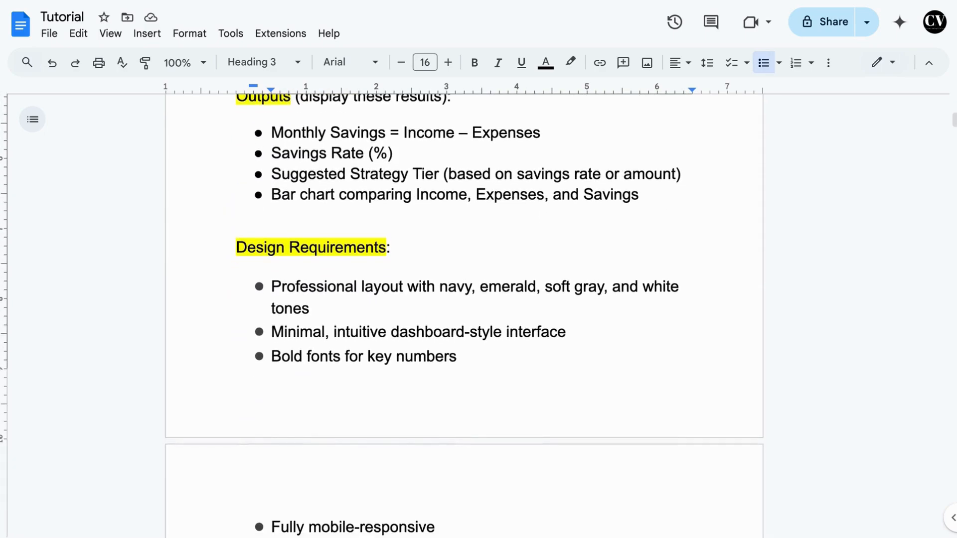
{"action": "scroll", "coordinate": [464, 314], "scroll_direction": "down", "scroll_amount": 2}
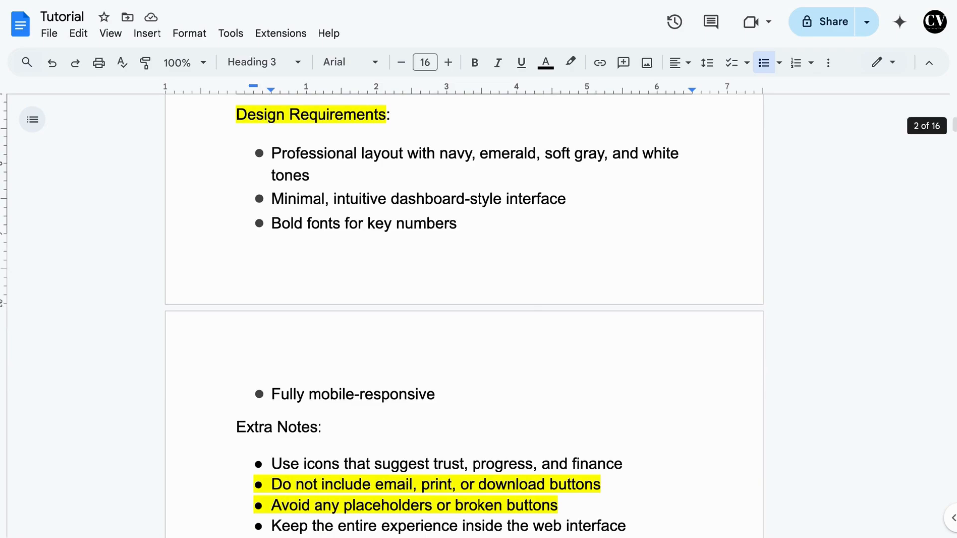
{"action": "scroll", "coordinate": [517, 224], "scroll_direction": "up", "scroll_amount": 2}
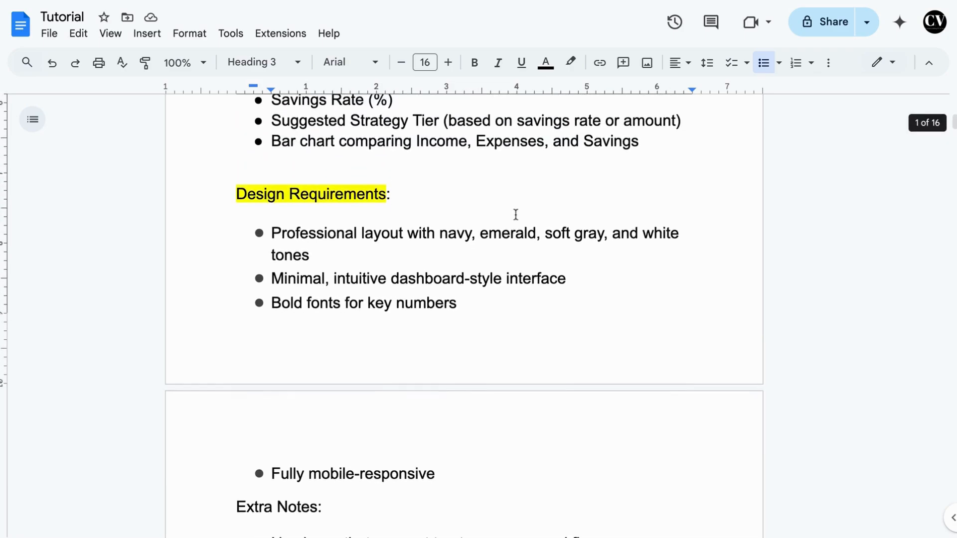
{"action": "scroll", "coordinate": [516, 214], "scroll_direction": "down", "scroll_amount": 1}
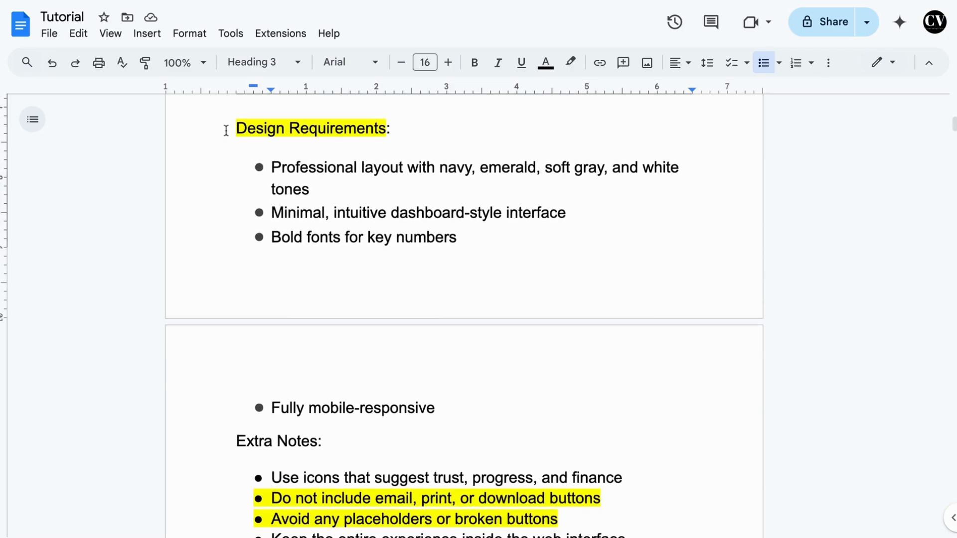
{"action": "left_click_drag", "start_coordinate": [231, 128], "coordinate": [390, 137]}
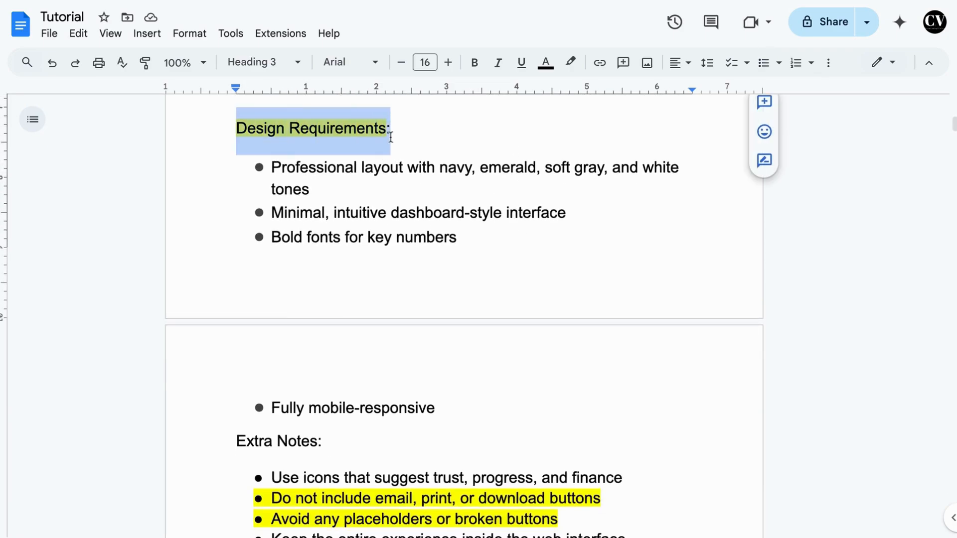
{"action": "left_click", "coordinate": [433, 205]}
{"action": "scroll", "coordinate": [433, 205], "scroll_direction": "down", "scroll_amount": 4}
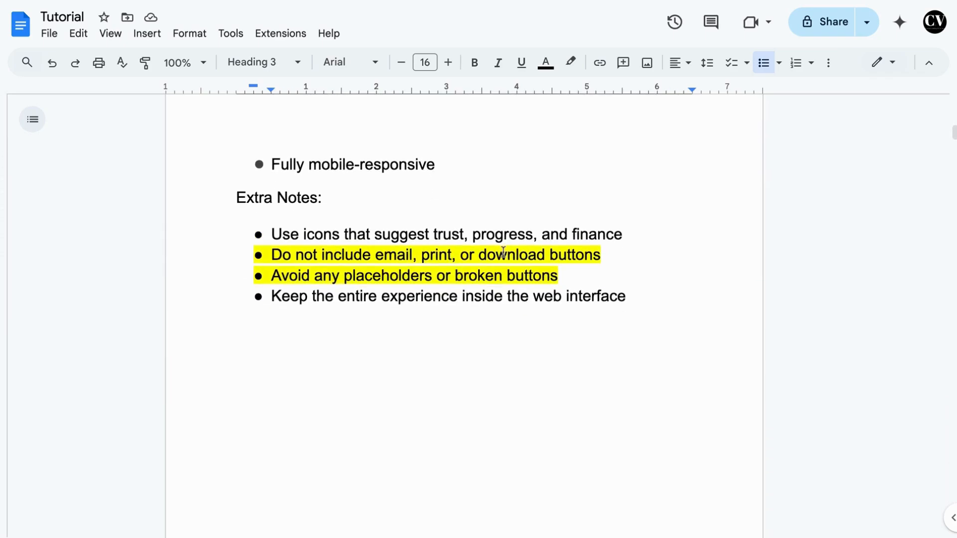
{"action": "left_click_drag", "start_coordinate": [558, 278], "coordinate": [270, 263]}
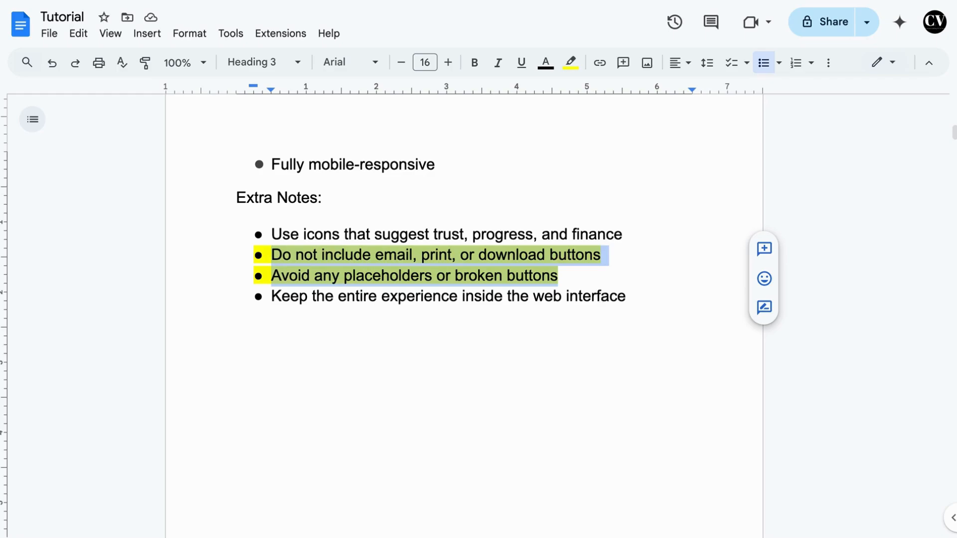
{"action": "left_click", "coordinate": [602, 296]}
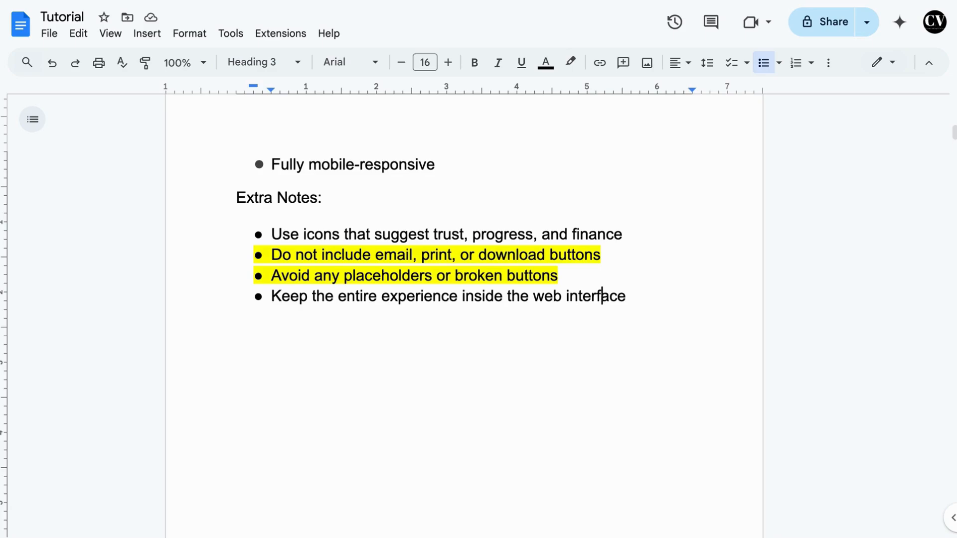
Copy the entire prompt, from its Prompt heading through the last item of the Extra Notes
{"action": "key", "text": "Left"}
{"action": "key", "text": "Left"}
{"action": "key", "text": "Left"}
{"action": "left_click_drag", "start_coordinate": [633, 296], "coordinate": [231, 131]}
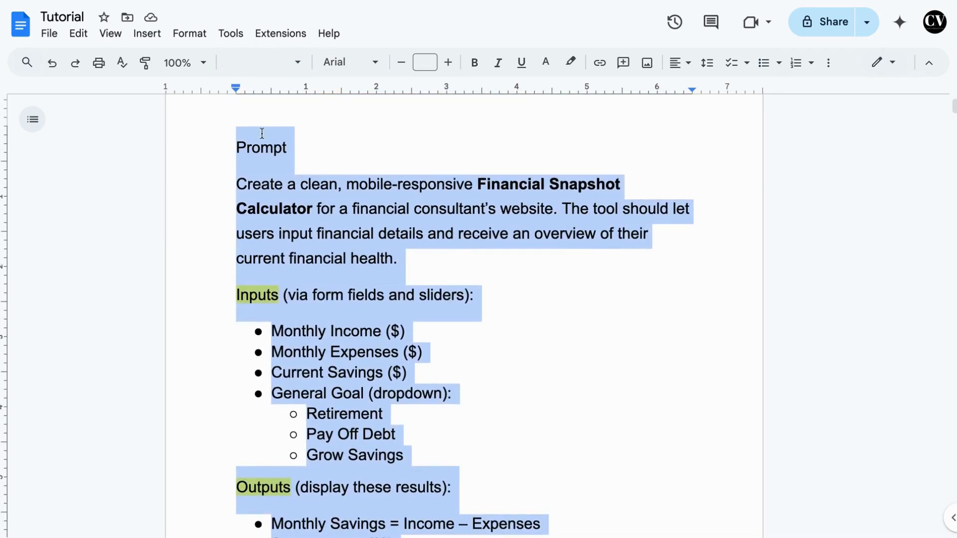
{"action": "left_click", "coordinate": [80, 33]}
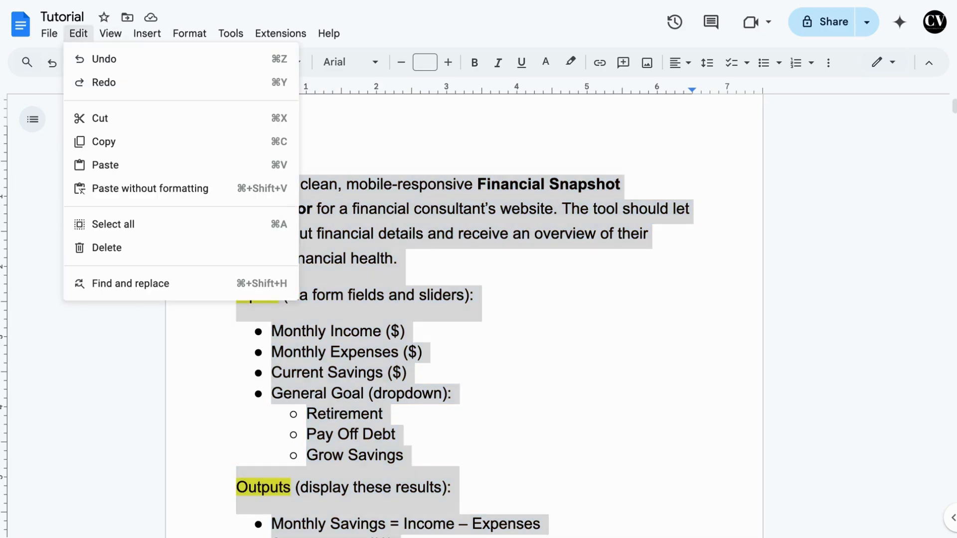
{"action": "left_click", "coordinate": [101, 144]}
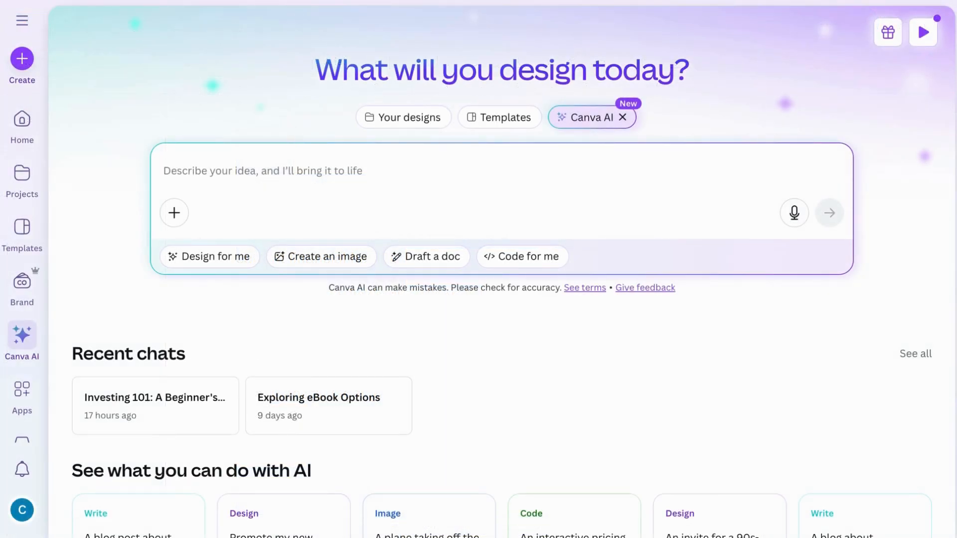
Paste the copied prompt into Canva AI and submit it with the Code for me option
{"action": "key", "text": "ctrl+v"}
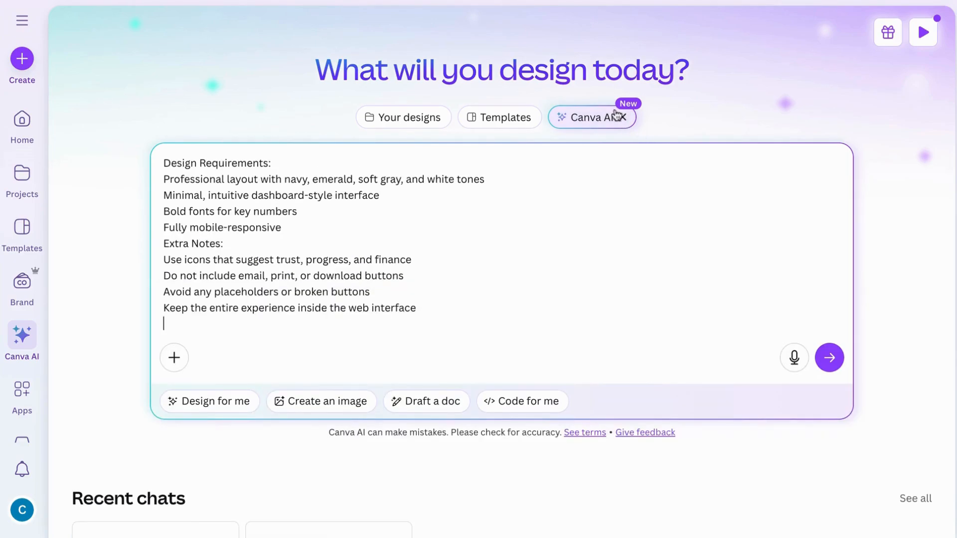
{"action": "left_click", "coordinate": [508, 408]}
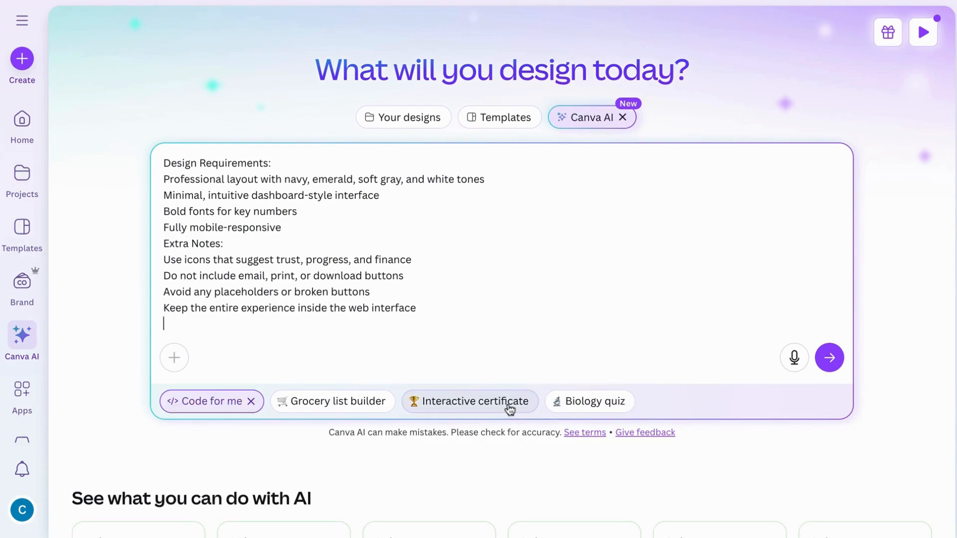
{"action": "left_click", "coordinate": [828, 359]}
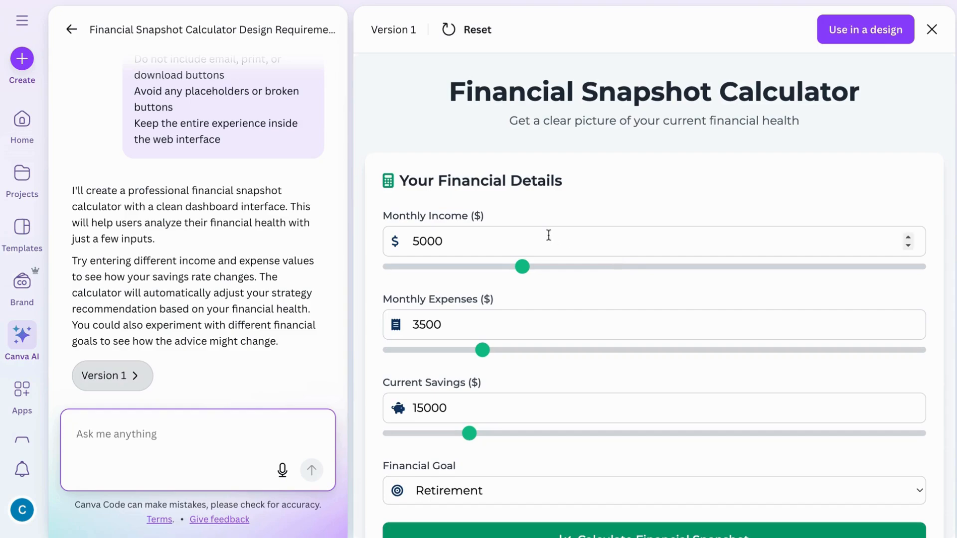
Set the generated calculator's monthly income to 7700, monthly expenses to 5400 and current savings to 20000
{"action": "left_click_drag", "start_coordinate": [529, 268], "coordinate": [594, 268]}
{"action": "left_click_drag", "start_coordinate": [481, 349], "coordinate": [532, 351]}
{"action": "scroll", "coordinate": [563, 410], "scroll_direction": "down", "scroll_amount": 1}
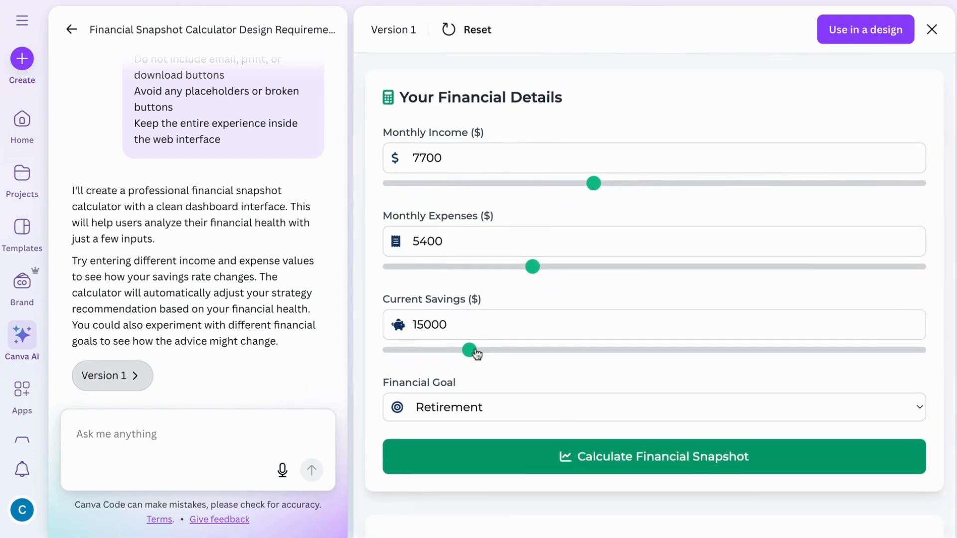
{"action": "left_click_drag", "start_coordinate": [471, 350], "coordinate": [495, 351]}
Set the financial goal to Pay Off Debt, then calculate the snapshot and review its results, chart and suggested strategy
{"action": "scroll", "coordinate": [530, 333], "scroll_direction": "down", "scroll_amount": 2}
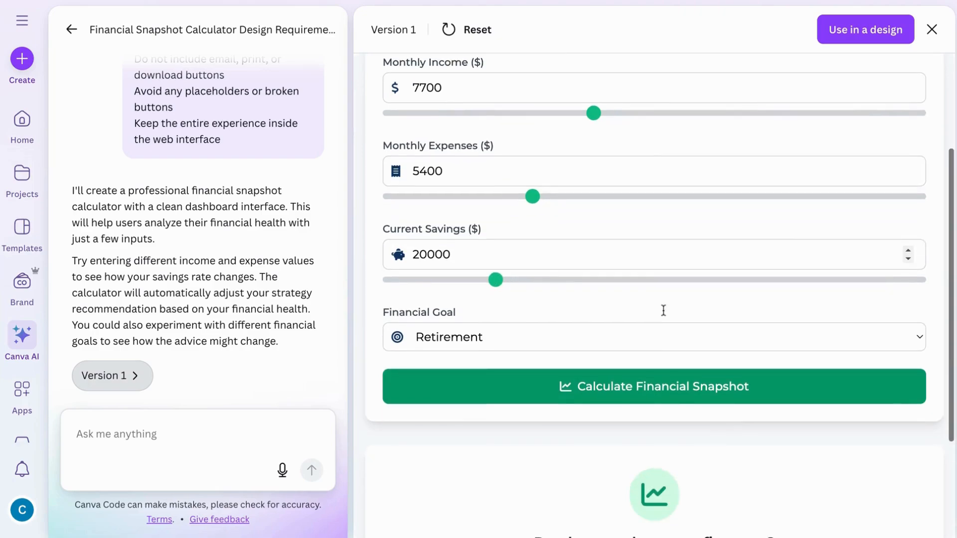
{"action": "left_click", "coordinate": [670, 319]}
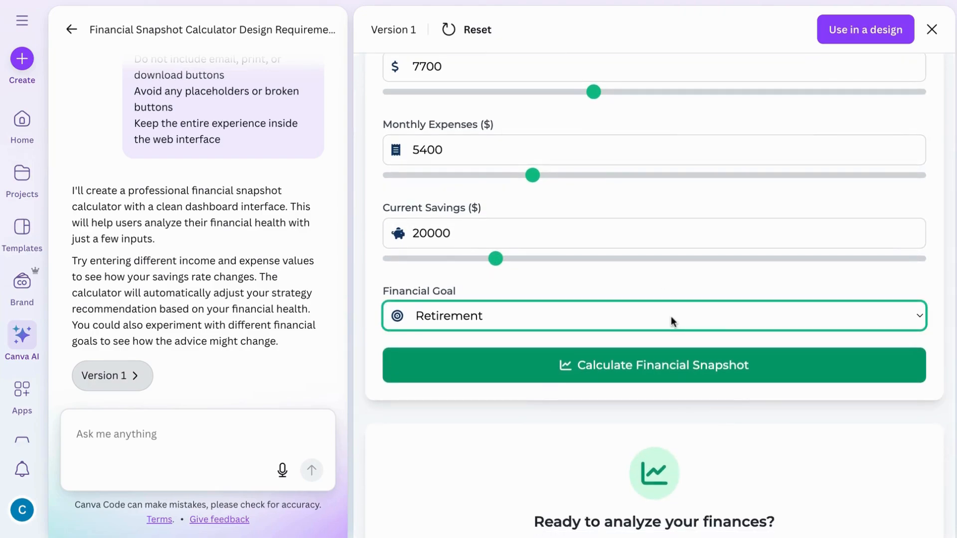
{"action": "left_click", "coordinate": [659, 330]}
{"action": "left_click", "coordinate": [661, 366]}
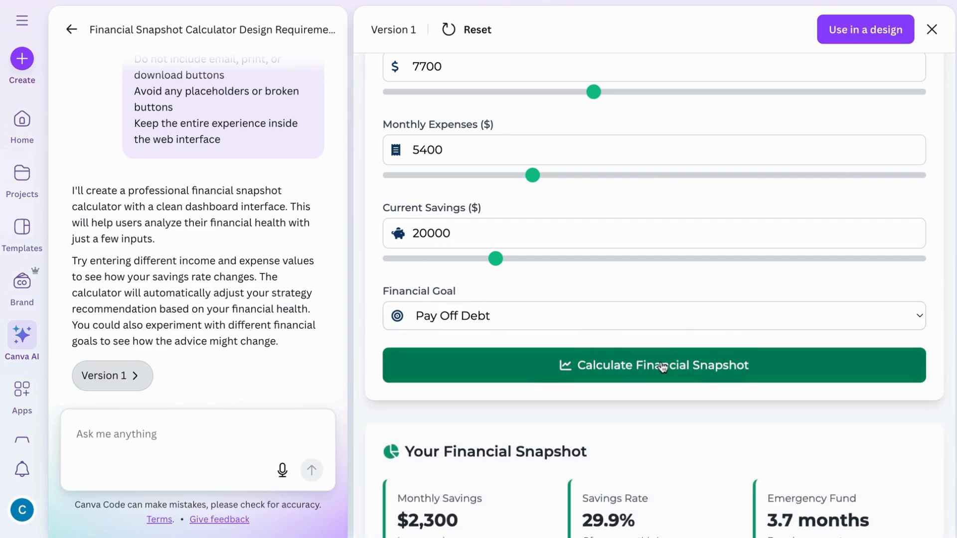
{"action": "scroll", "coordinate": [662, 367], "scroll_direction": "down", "scroll_amount": 5}
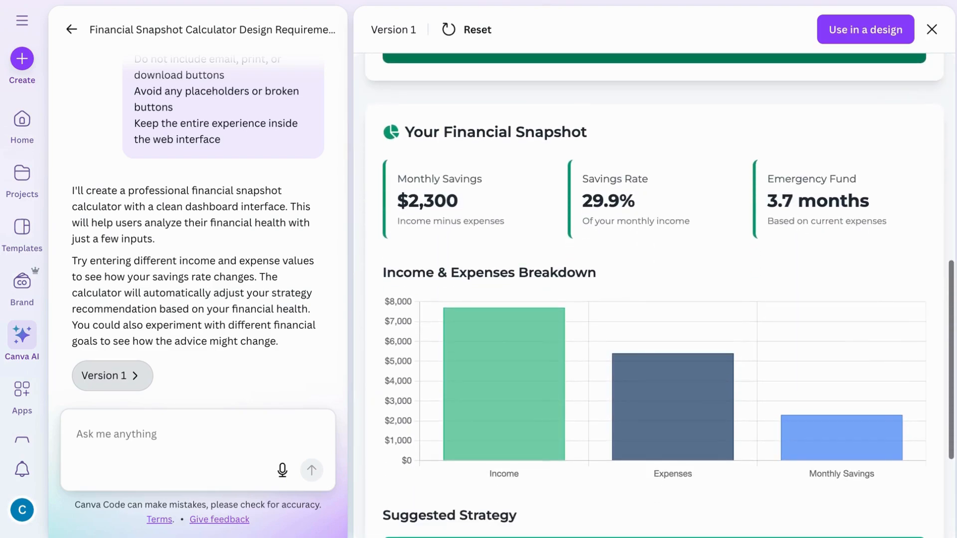
{"action": "scroll", "coordinate": [659, 295], "scroll_direction": "down", "scroll_amount": 1}
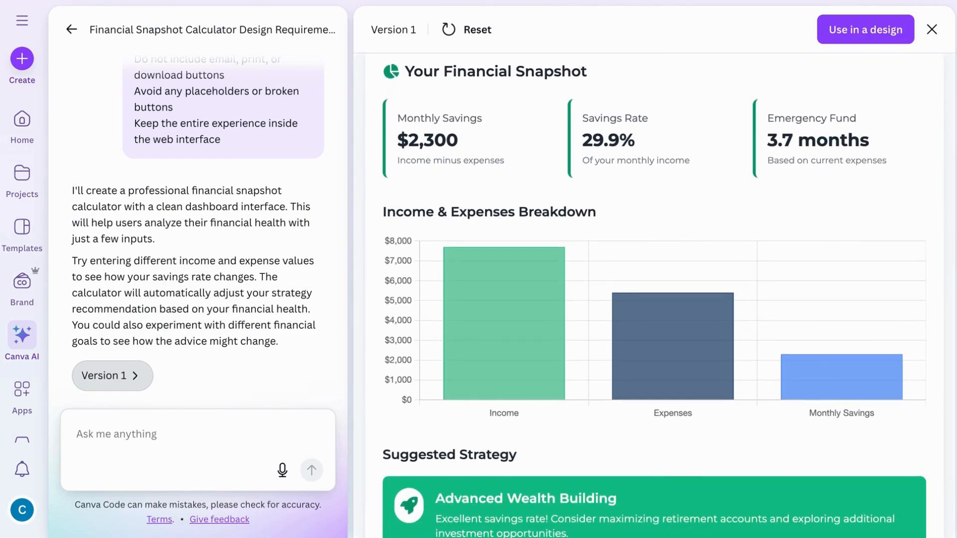
{"action": "scroll", "coordinate": [662, 296], "scroll_direction": "down", "scroll_amount": 2}
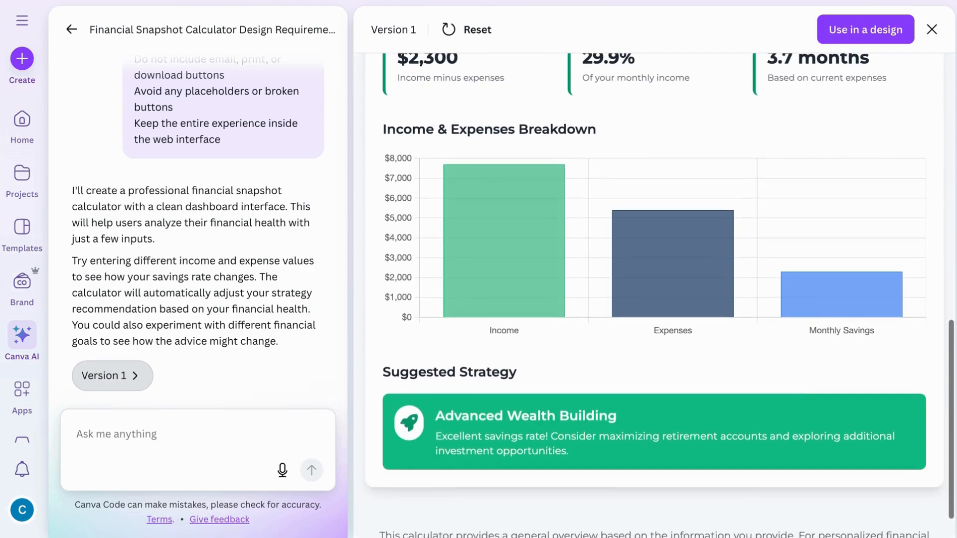
{"action": "scroll", "coordinate": [662, 297], "scroll_direction": "down", "scroll_amount": 1}
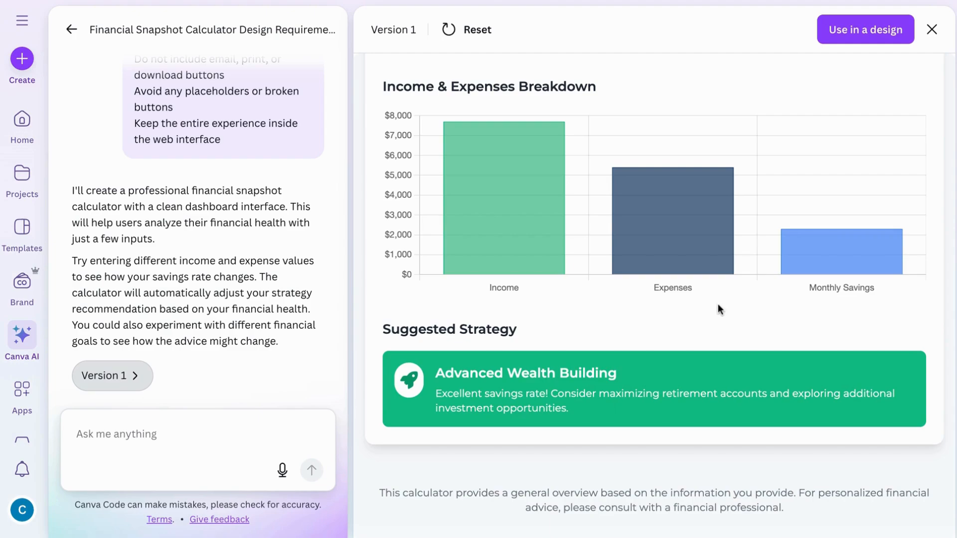
Use the generated calculator in a new Website design
{"action": "scroll", "coordinate": [717, 307], "scroll_direction": "up", "scroll_amount": 10}
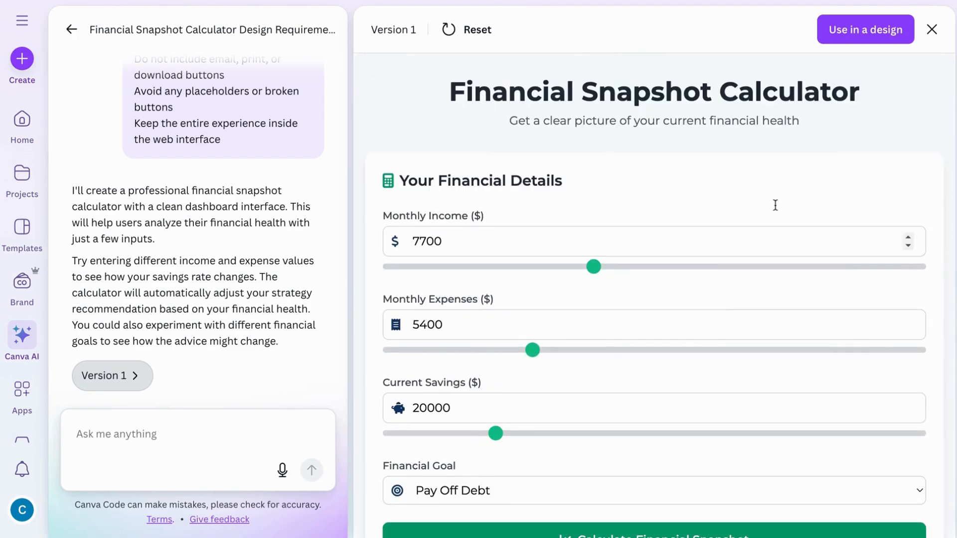
{"action": "left_click", "coordinate": [859, 34]}
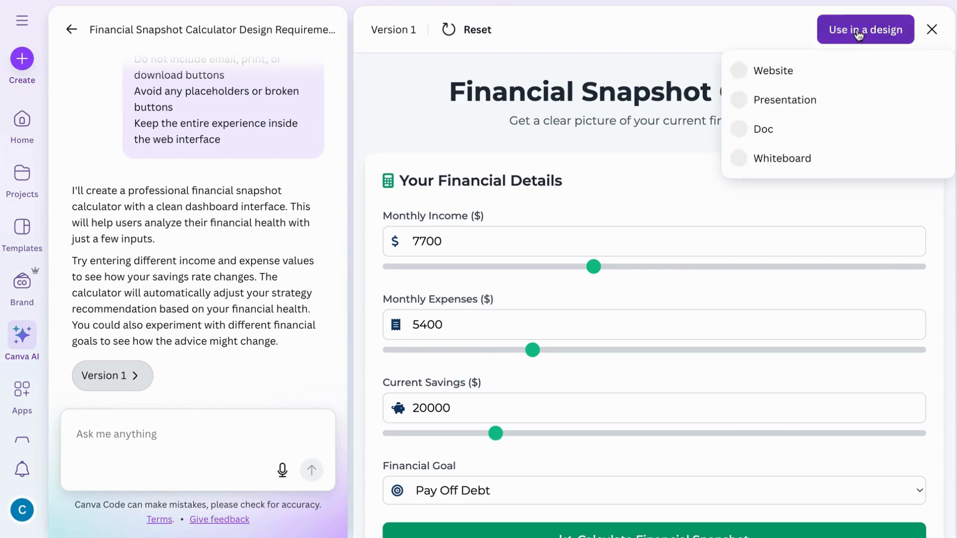
{"action": "left_click", "coordinate": [806, 73]}
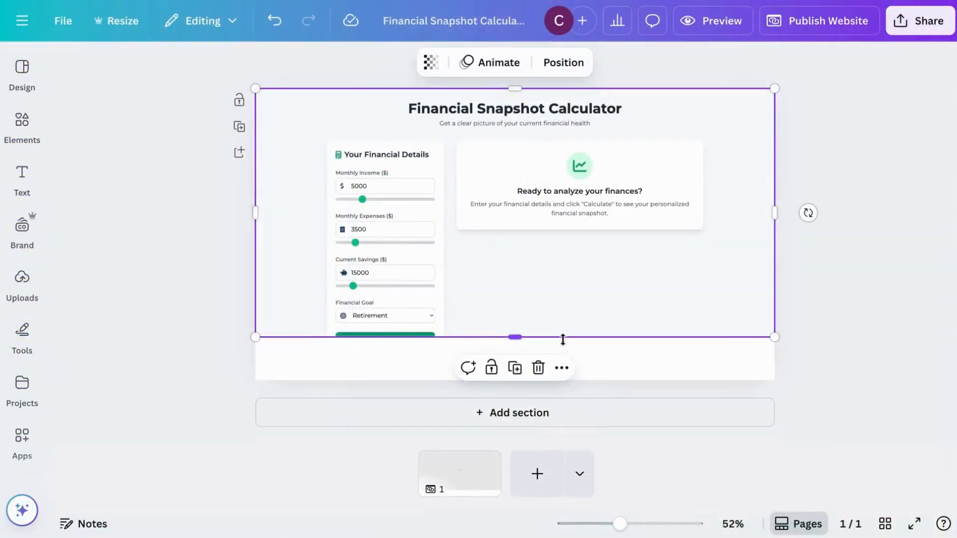
Extend the website section to a height of about 1,032 and stretch the calculator element down to fill it
{"action": "left_click_drag", "start_coordinate": [523, 383], "coordinate": [523, 485]}
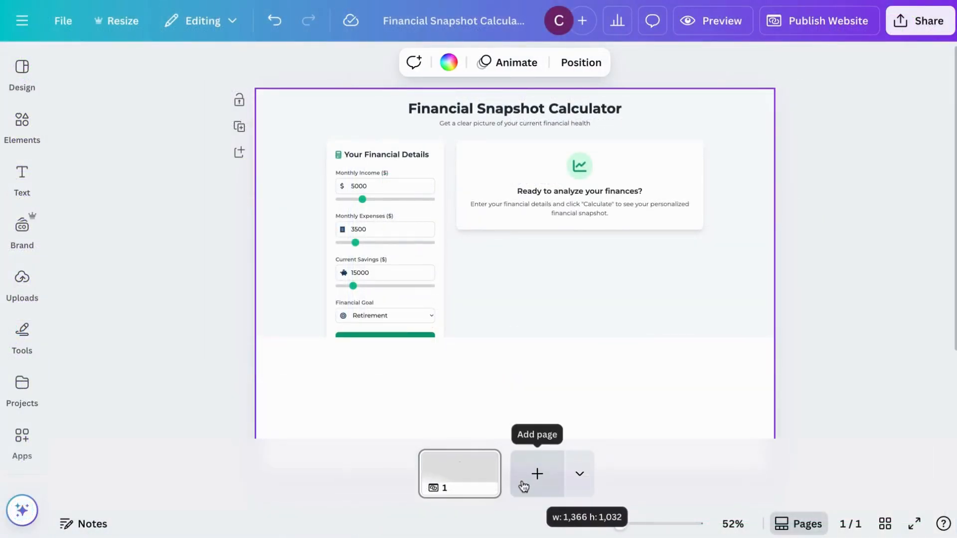
{"action": "left_click", "coordinate": [576, 258]}
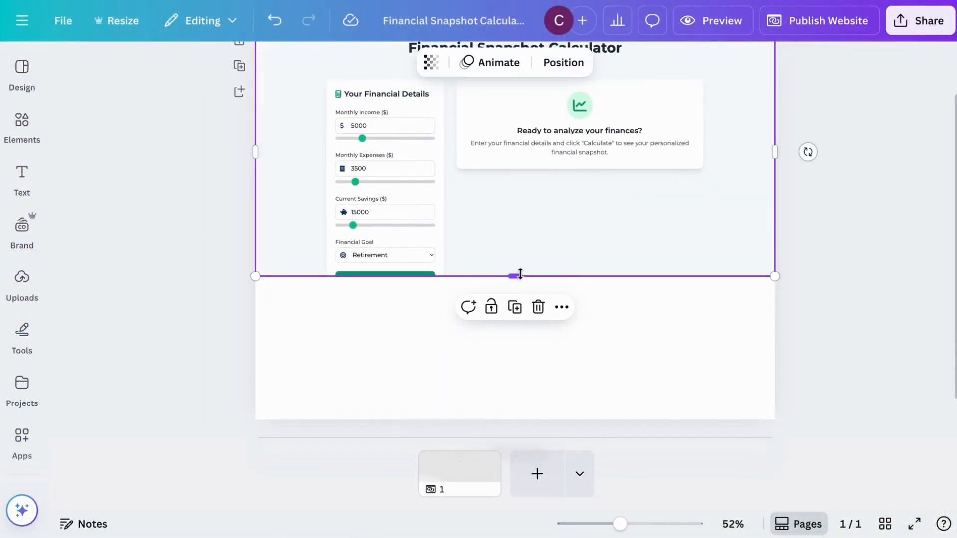
{"action": "left_click_drag", "start_coordinate": [515, 273], "coordinate": [508, 419]}
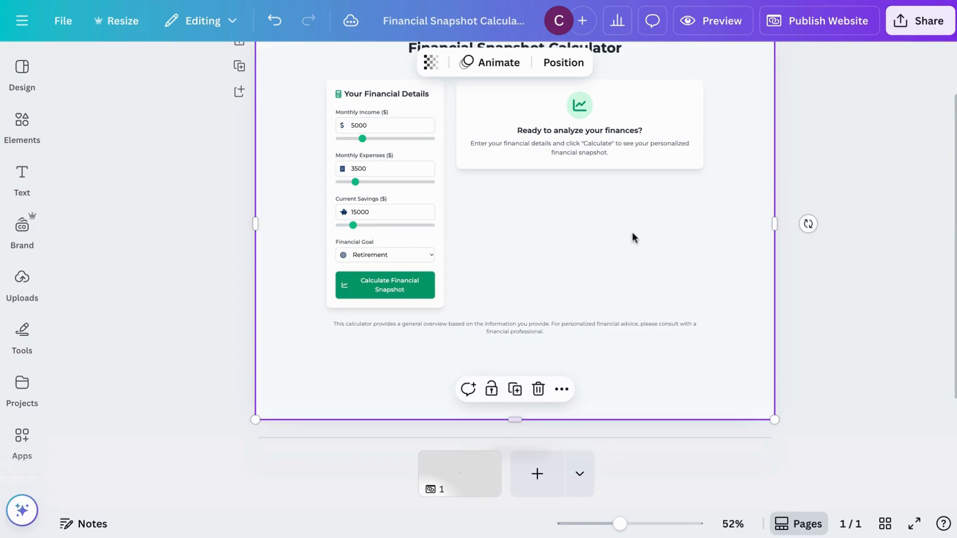
Preview the website in desktop view and look through the calculator page from top to bottom
{"action": "left_click", "coordinate": [716, 22]}
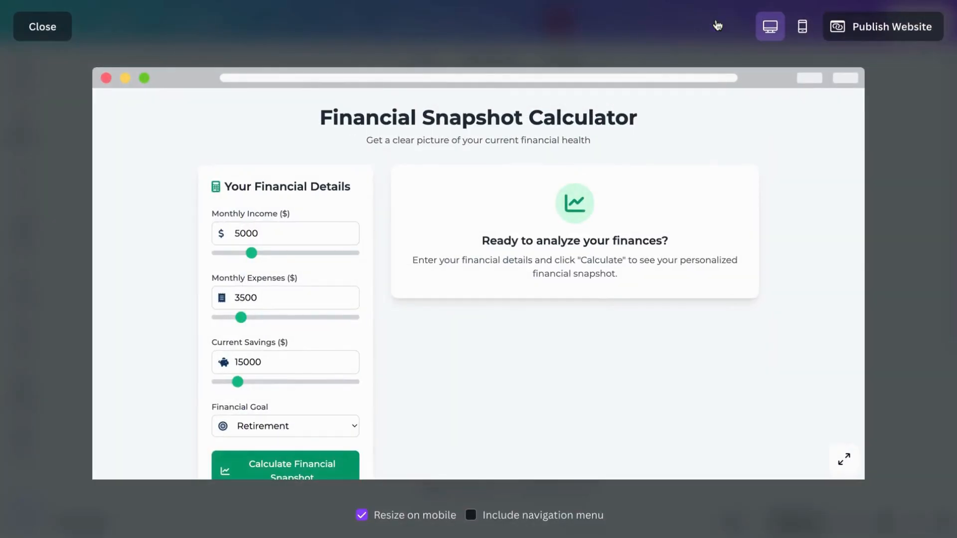
{"action": "scroll", "coordinate": [688, 255], "scroll_direction": "down", "scroll_amount": 4}
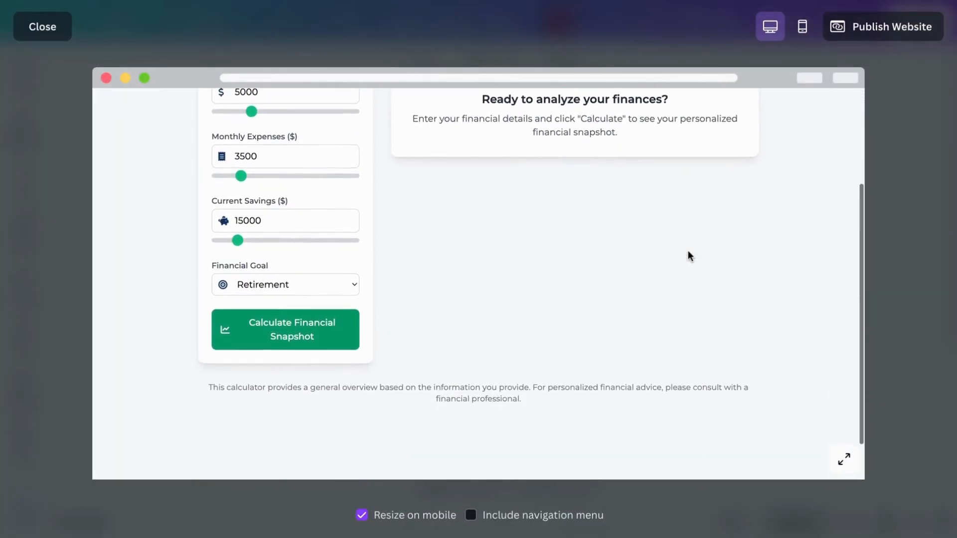
{"action": "scroll", "coordinate": [531, 283], "scroll_direction": "up", "scroll_amount": 3}
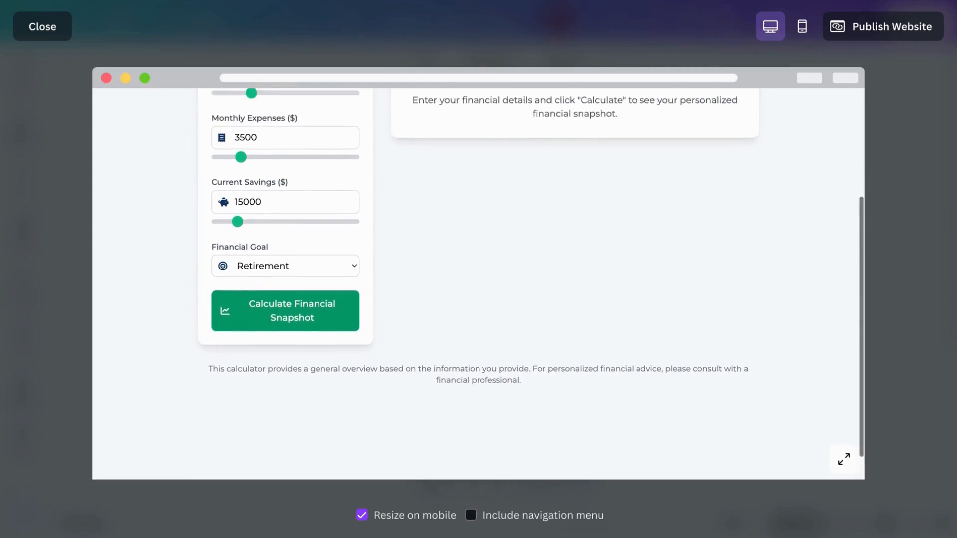
{"action": "scroll", "coordinate": [634, 297], "scroll_direction": "up", "scroll_amount": 1}
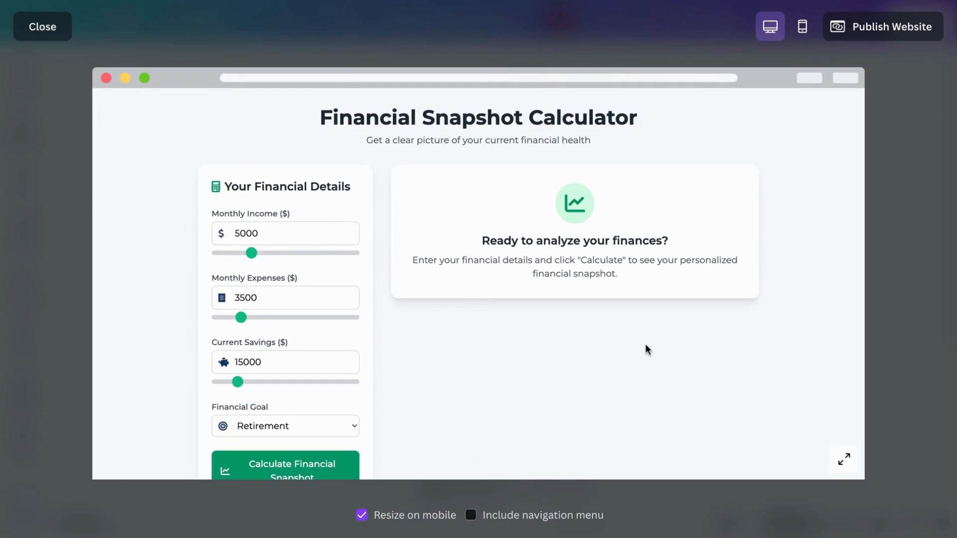
Preview the website in mobile view and test it with monthly expenses of 12100 and current savings of 38000
{"action": "left_click", "coordinate": [803, 30]}
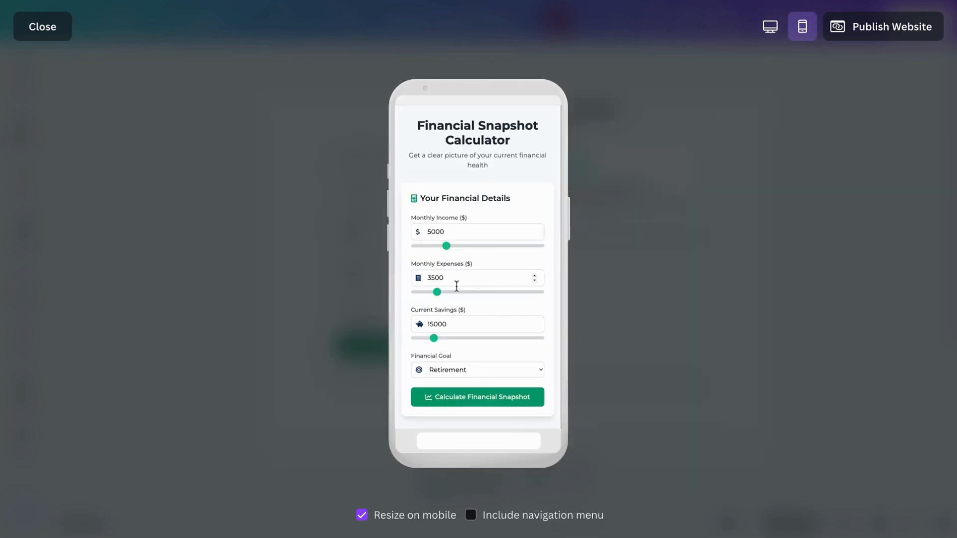
{"action": "left_click_drag", "start_coordinate": [441, 297], "coordinate": [492, 301]}
{"action": "left_click_drag", "start_coordinate": [440, 341], "coordinate": [463, 340]}
{"action": "scroll", "coordinate": [487, 358], "scroll_direction": "down", "scroll_amount": 4}
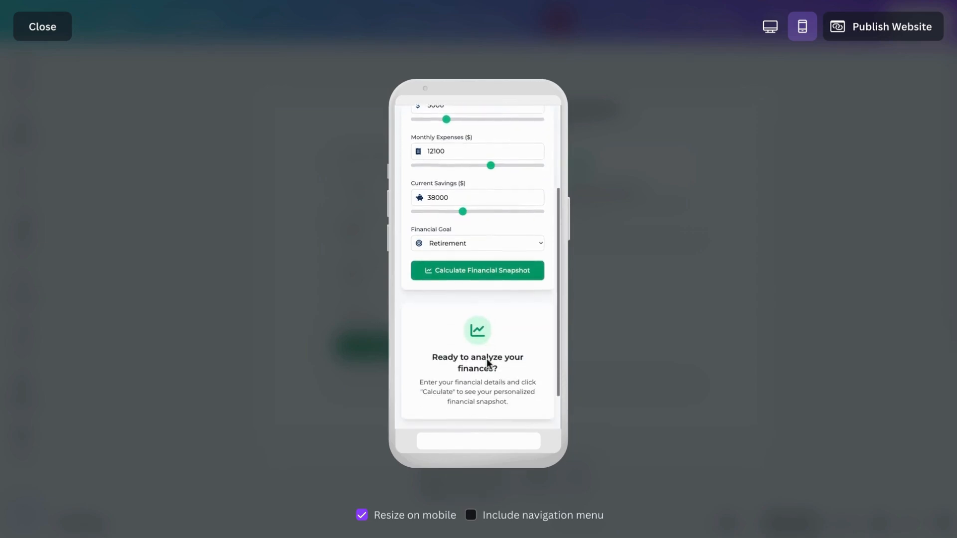
{"action": "scroll", "coordinate": [486, 358], "scroll_direction": "up", "scroll_amount": 5}
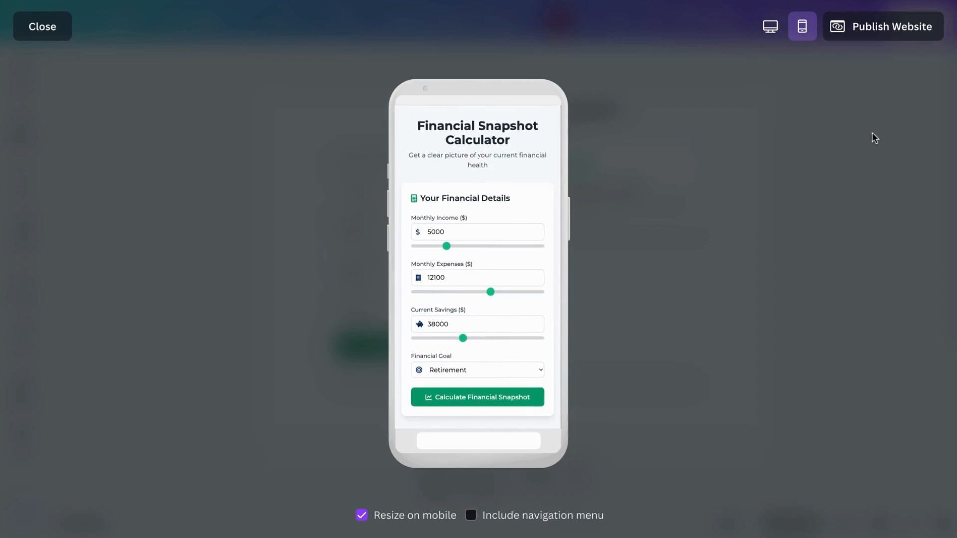
Open the website publishing options and make the path of the Website URL editable
{"action": "left_click", "coordinate": [873, 27]}
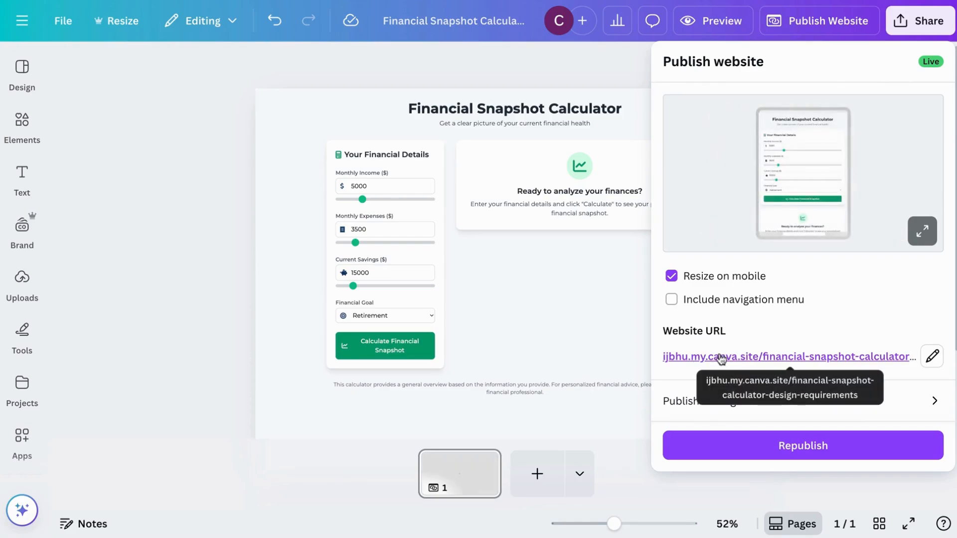
{"action": "left_click", "coordinate": [931, 356]}
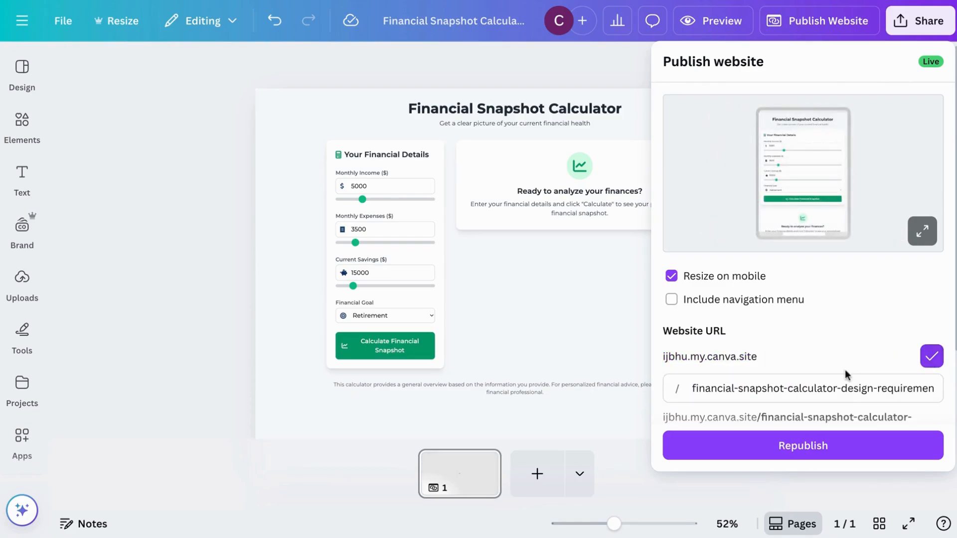
{"action": "scroll", "coordinate": [835, 389], "scroll_direction": "down", "scroll_amount": 3}
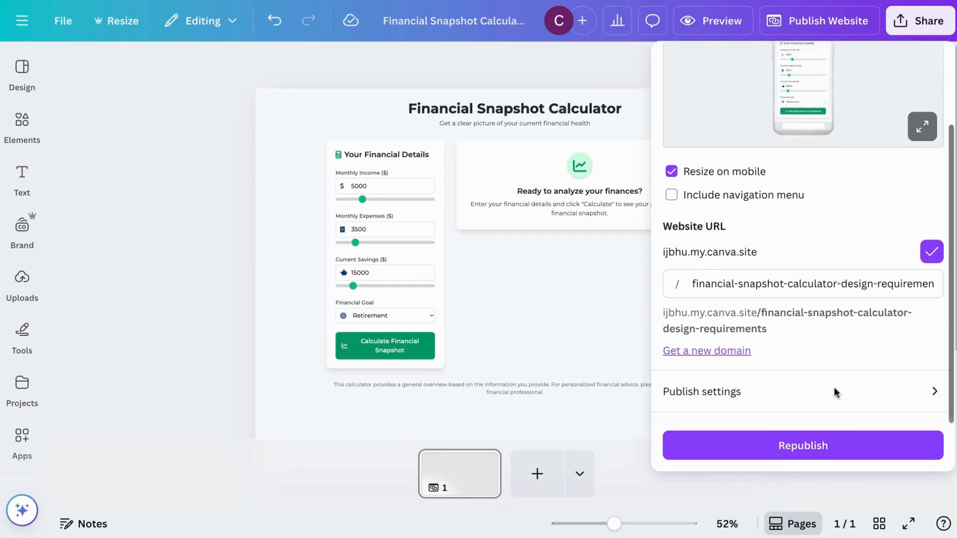
Review the publish settings, including the browser tab preview, website description, password protection, search engine visibility and link preview options
{"action": "left_click", "coordinate": [738, 393]}
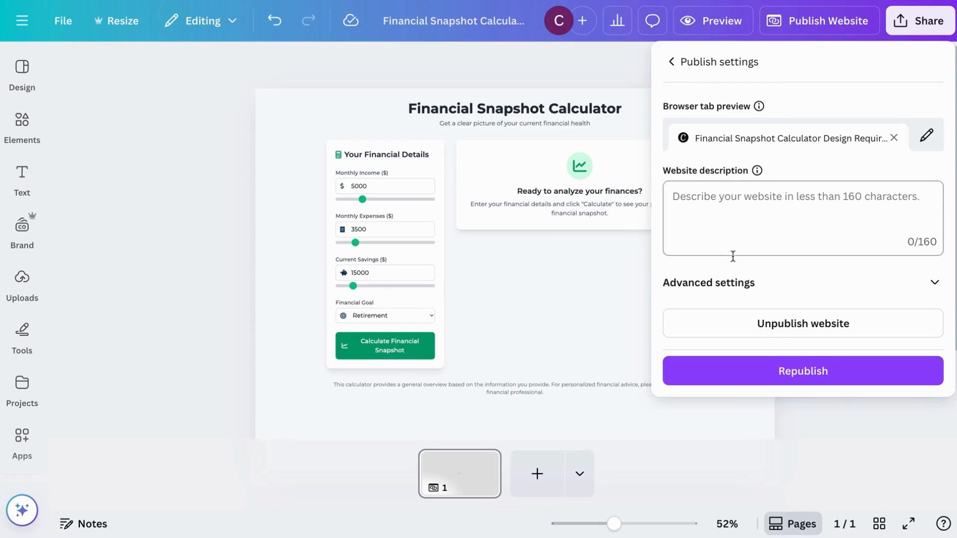
{"action": "left_click", "coordinate": [733, 283]}
{"action": "scroll", "coordinate": [733, 297], "scroll_direction": "down", "scroll_amount": 2}
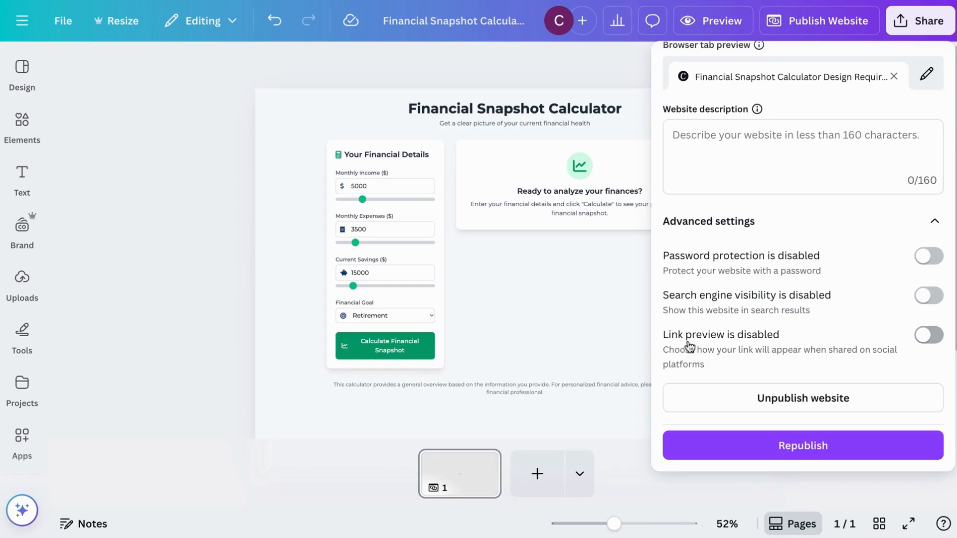
{"action": "scroll", "coordinate": [689, 345], "scroll_direction": "up", "scroll_amount": 1}
{"action": "scroll", "coordinate": [688, 344], "scroll_direction": "down", "scroll_amount": 1}
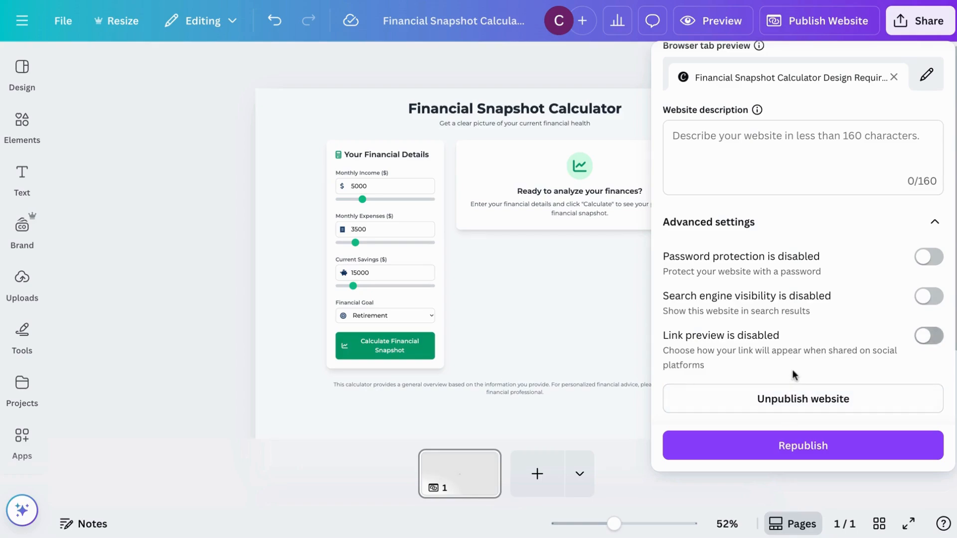
Republish the website and copy its live URL
{"action": "scroll", "coordinate": [793, 375], "scroll_direction": "up", "scroll_amount": 2}
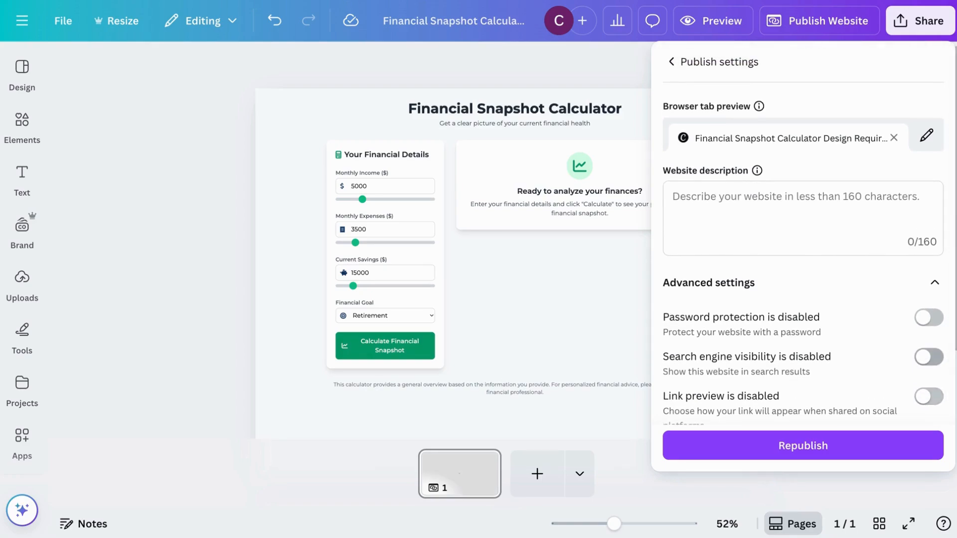
{"action": "left_click", "coordinate": [776, 449]}
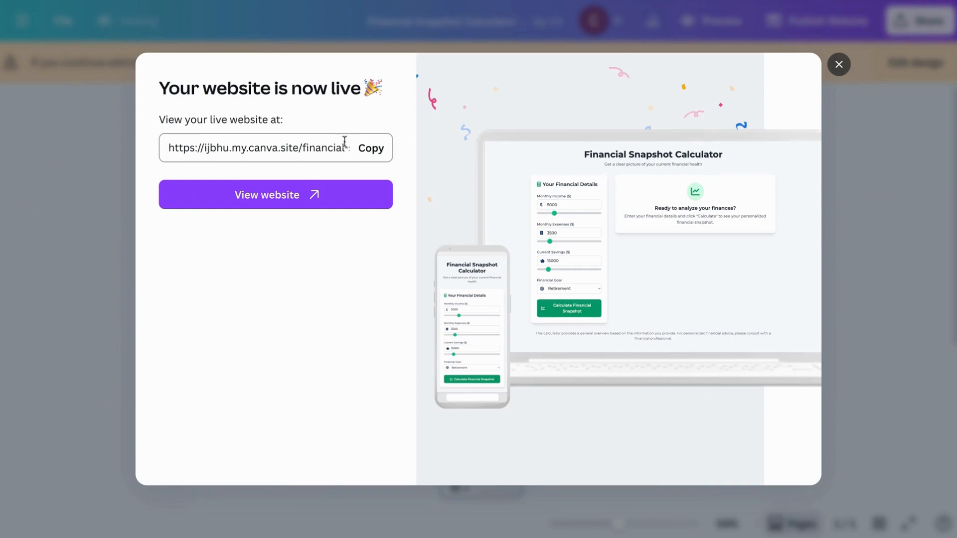
{"action": "left_click", "coordinate": [367, 151]}
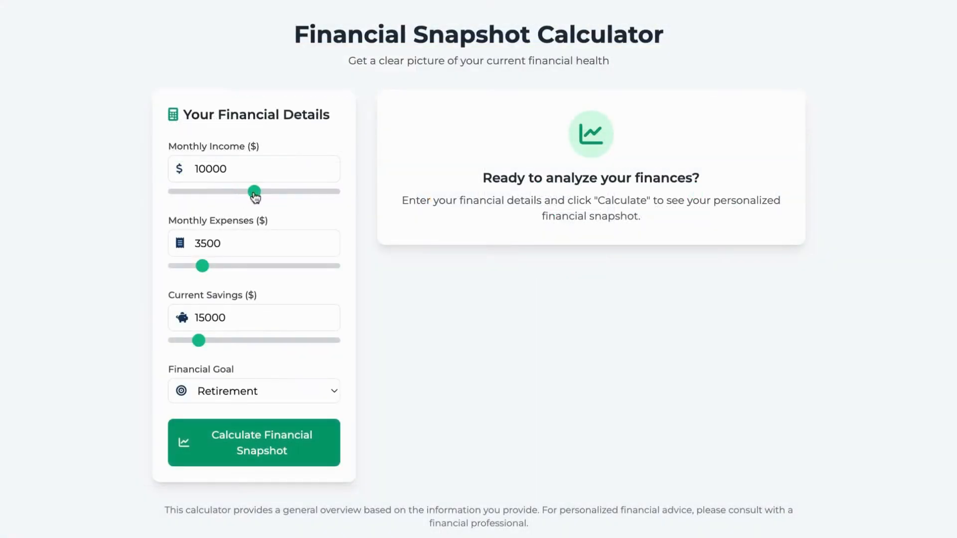
On the live website, set monthly income to 11700, monthly expenses to 8900 and current savings to 36000
{"action": "left_click_drag", "start_coordinate": [254, 192], "coordinate": [268, 192]}
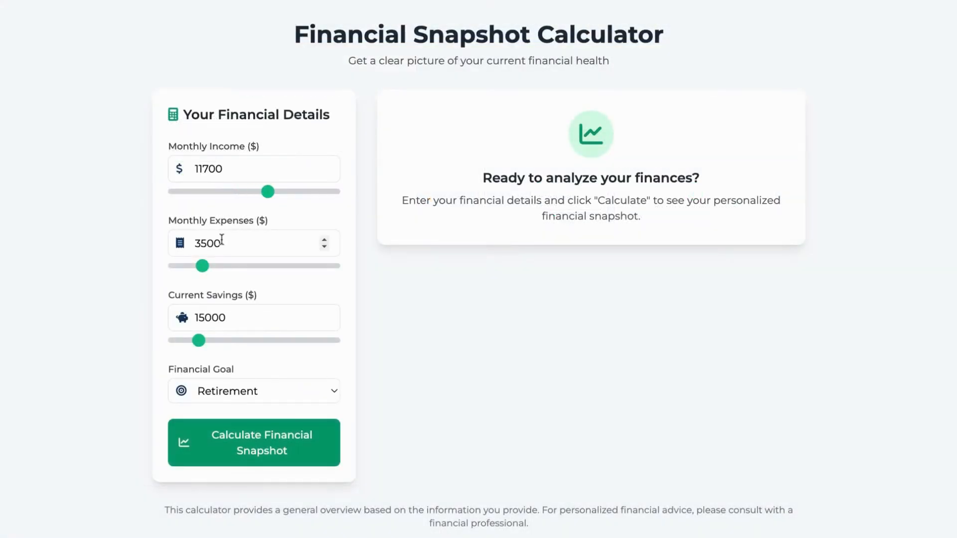
{"action": "left_click_drag", "start_coordinate": [208, 269], "coordinate": [250, 271]}
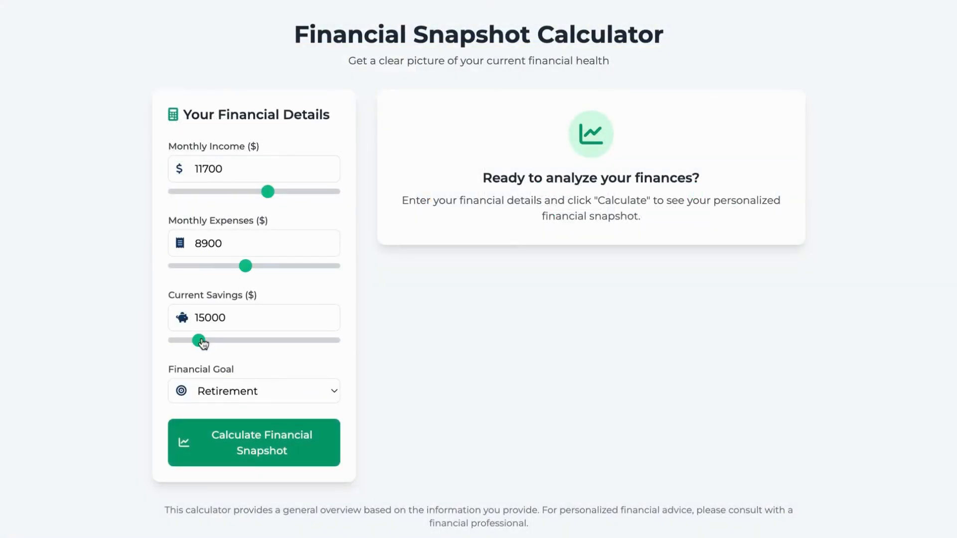
{"action": "left_click_drag", "start_coordinate": [202, 343], "coordinate": [233, 342]}
Set the financial goal to Grow Savings, calculate the snapshot and review its figures, chart and suggested strategy
{"action": "left_click", "coordinate": [254, 390]}
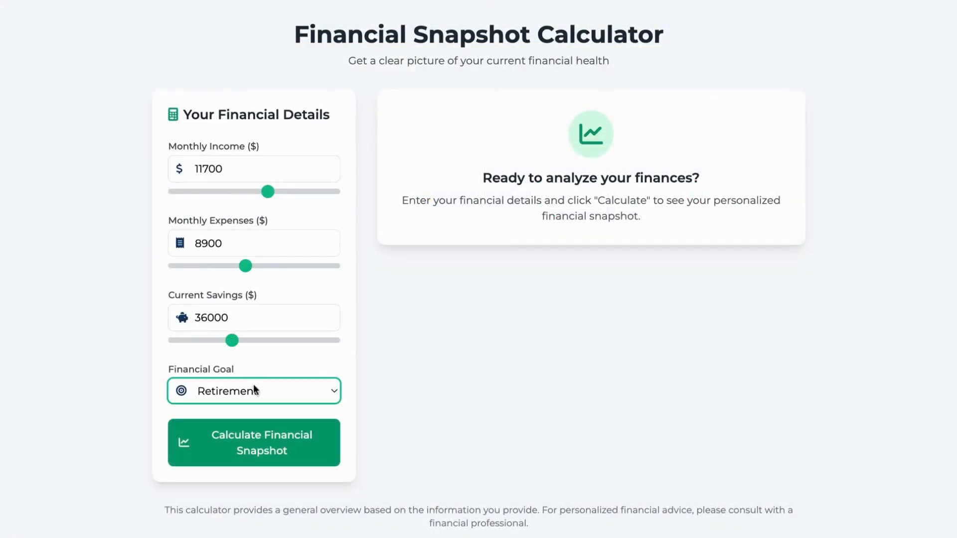
{"action": "left_click", "coordinate": [257, 440]}
{"action": "left_click", "coordinate": [256, 440]}
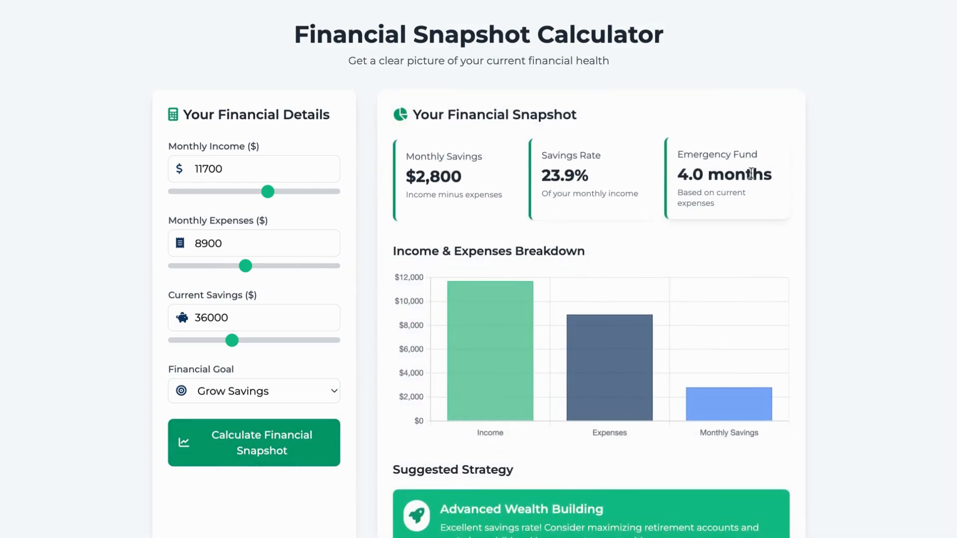
{"action": "scroll", "coordinate": [707, 300], "scroll_direction": "down", "scroll_amount": 3}
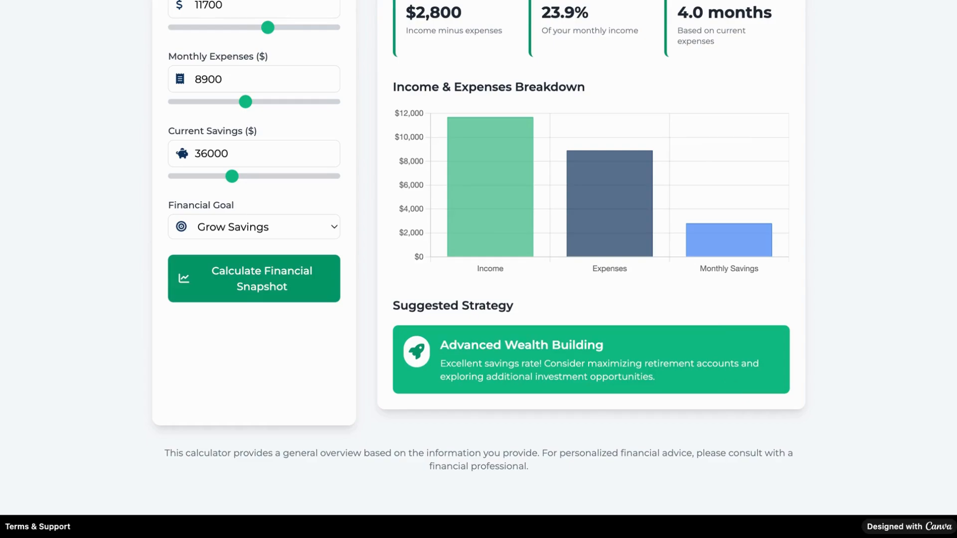
{"action": "scroll", "coordinate": [727, 368], "scroll_direction": "up", "scroll_amount": 3}
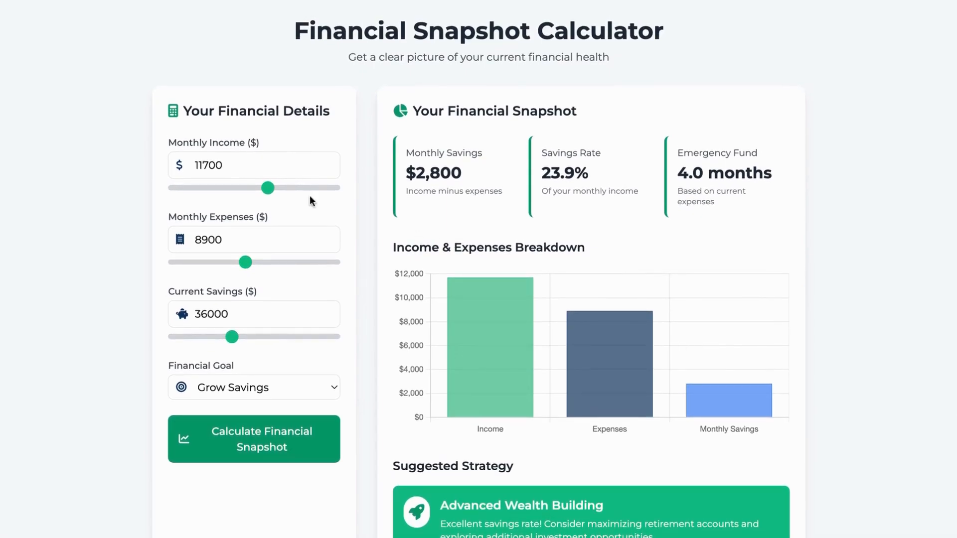
Change monthly income to 7200, monthly expenses to 4000 and current savings to 44000 on the live calculator
{"action": "left_click_drag", "start_coordinate": [268, 193], "coordinate": [231, 191]}
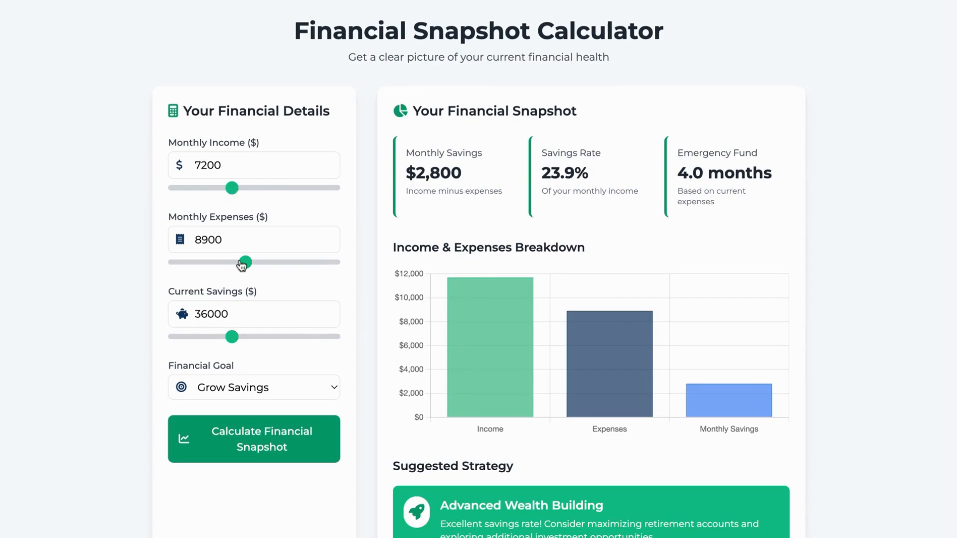
{"action": "left_click_drag", "start_coordinate": [245, 264], "coordinate": [210, 268]}
{"action": "left_click_drag", "start_coordinate": [231, 341], "coordinate": [246, 340]}
Set the financial goal to Retirement, recalculate the snapshot and review the updated figures, chart and suggested strategy
{"action": "left_click", "coordinate": [250, 388]}
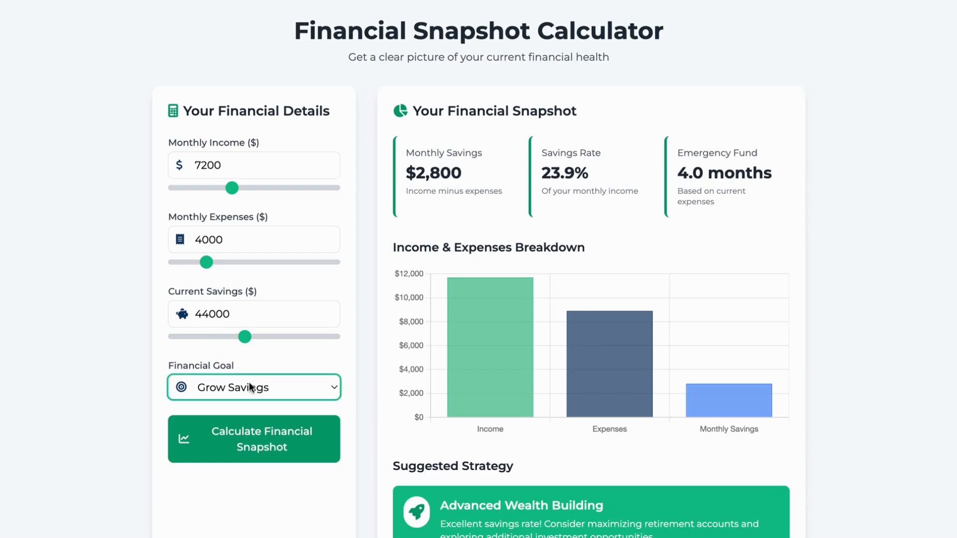
{"action": "left_click", "coordinate": [254, 427]}
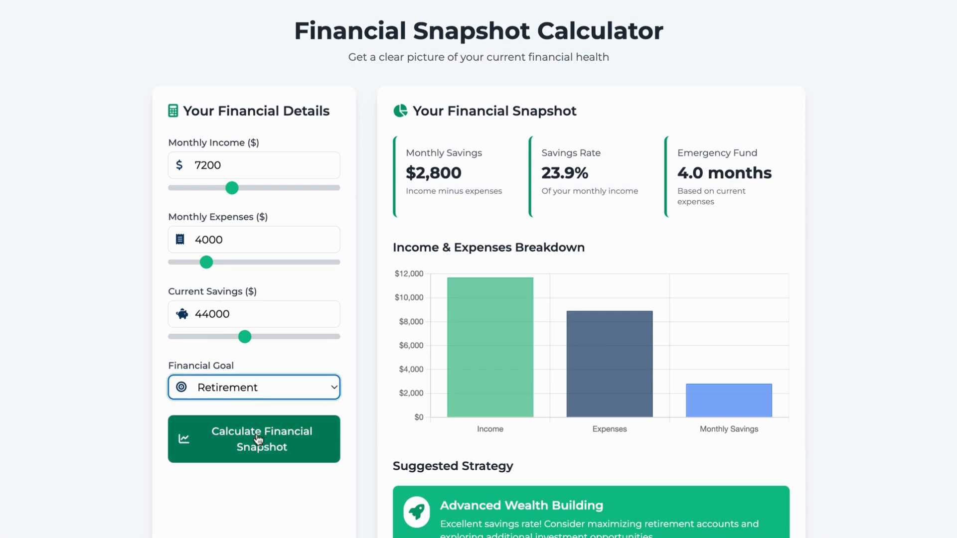
{"action": "left_click", "coordinate": [259, 439]}
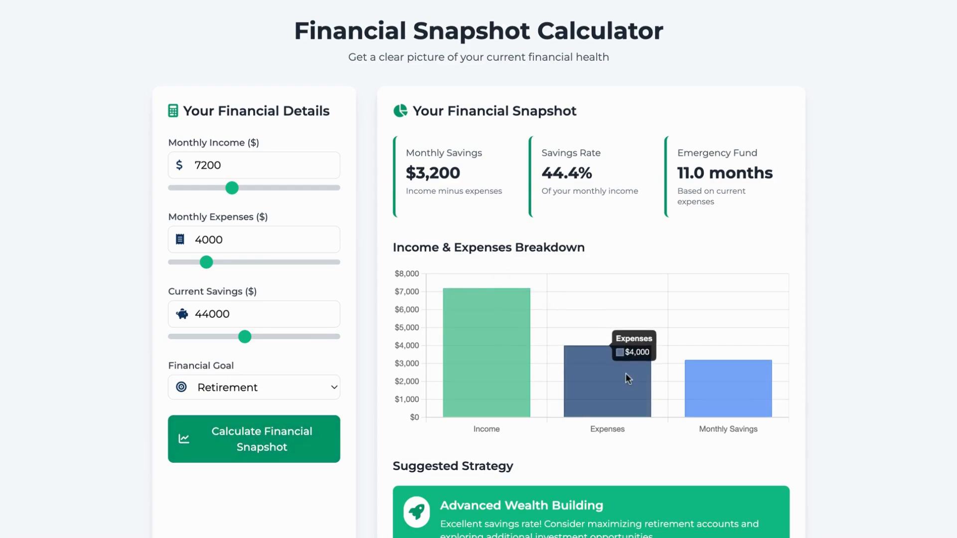
{"action": "mouse_move", "coordinate": [713, 380]}
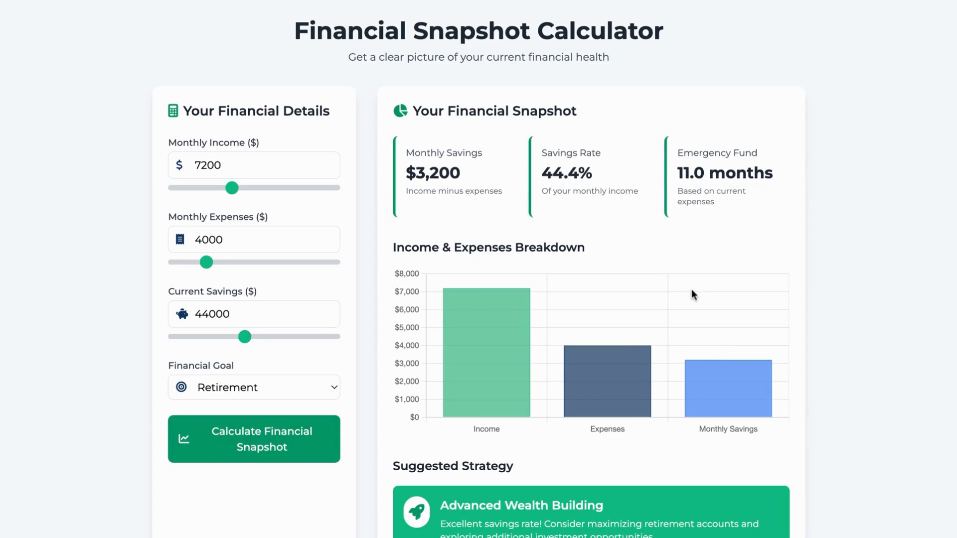
{"action": "scroll", "coordinate": [692, 289], "scroll_direction": "down", "scroll_amount": 3}
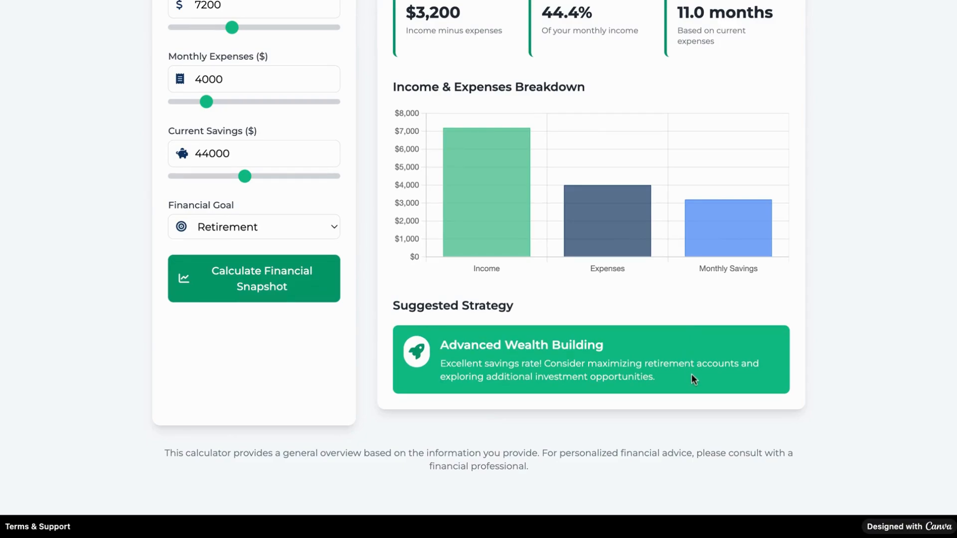
{"action": "scroll", "coordinate": [692, 378], "scroll_direction": "up", "scroll_amount": 3}
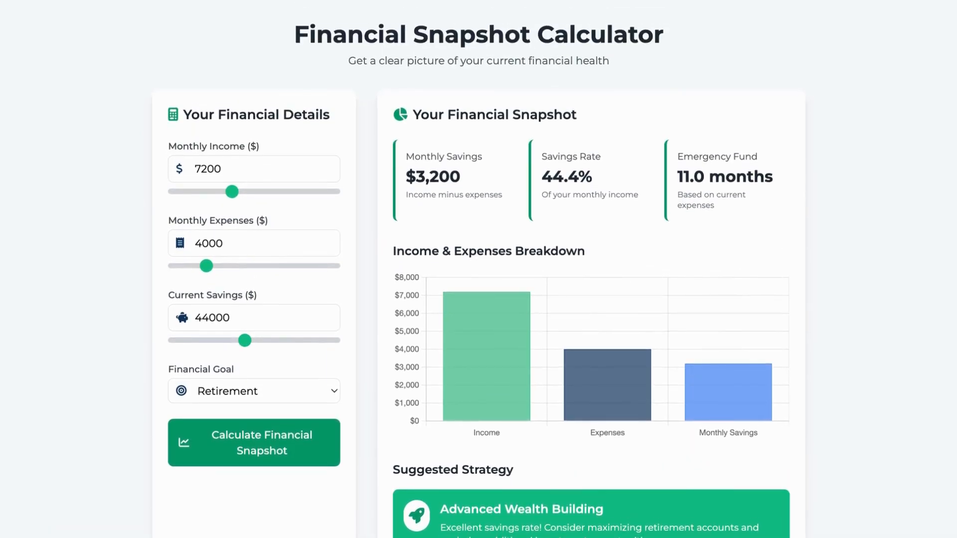